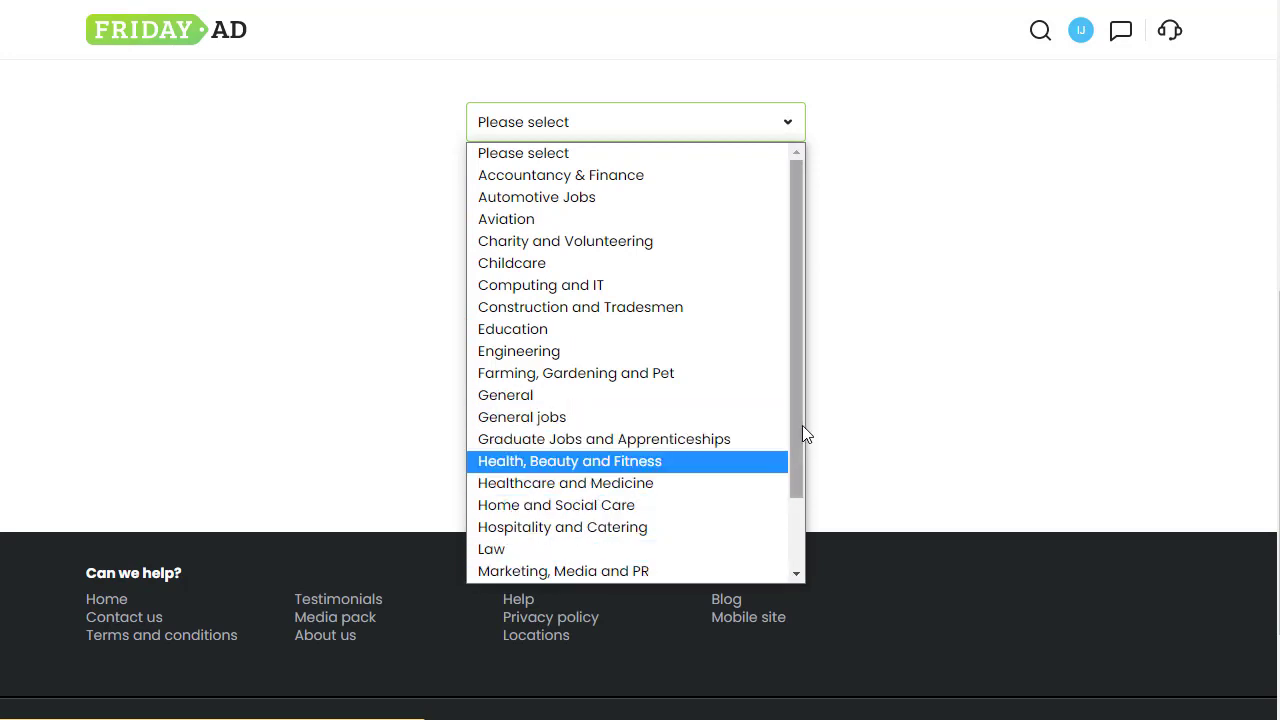
Choose General jobs as the ad's category, continue to the ad builder and dismiss the preview hint.
scroll(797, 440, down, 2)
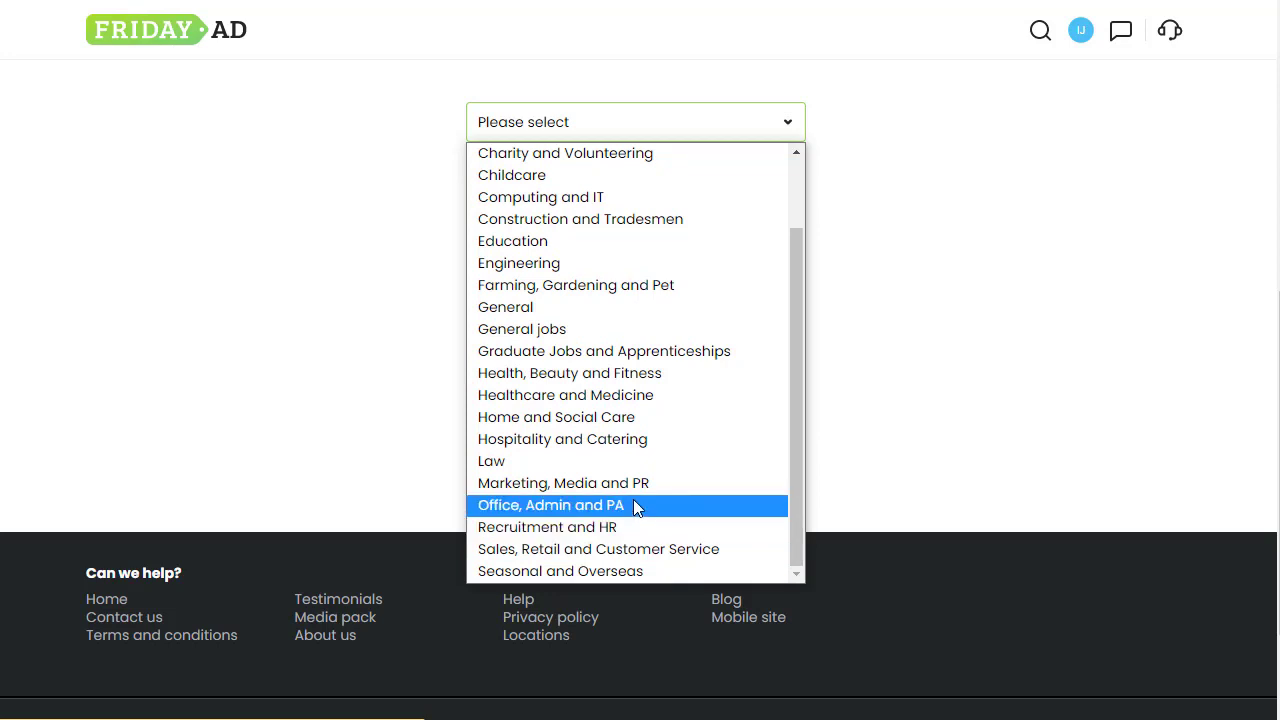
click(563, 331)
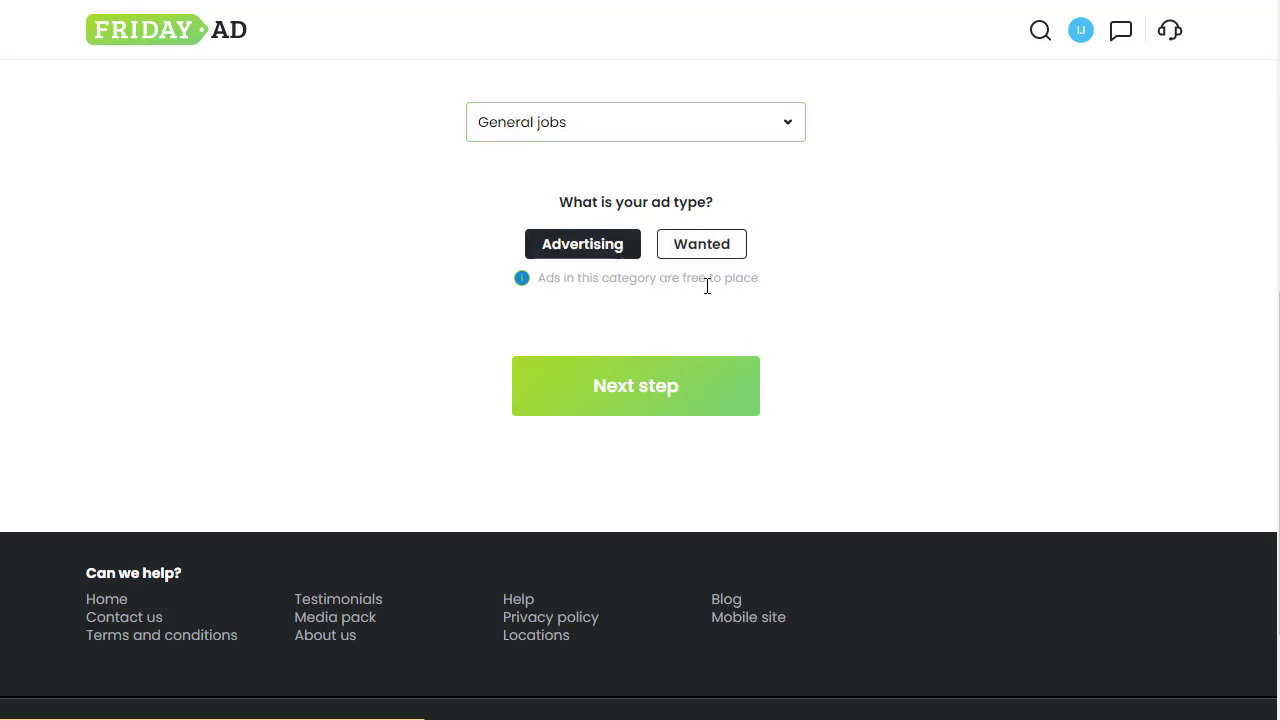
click(668, 390)
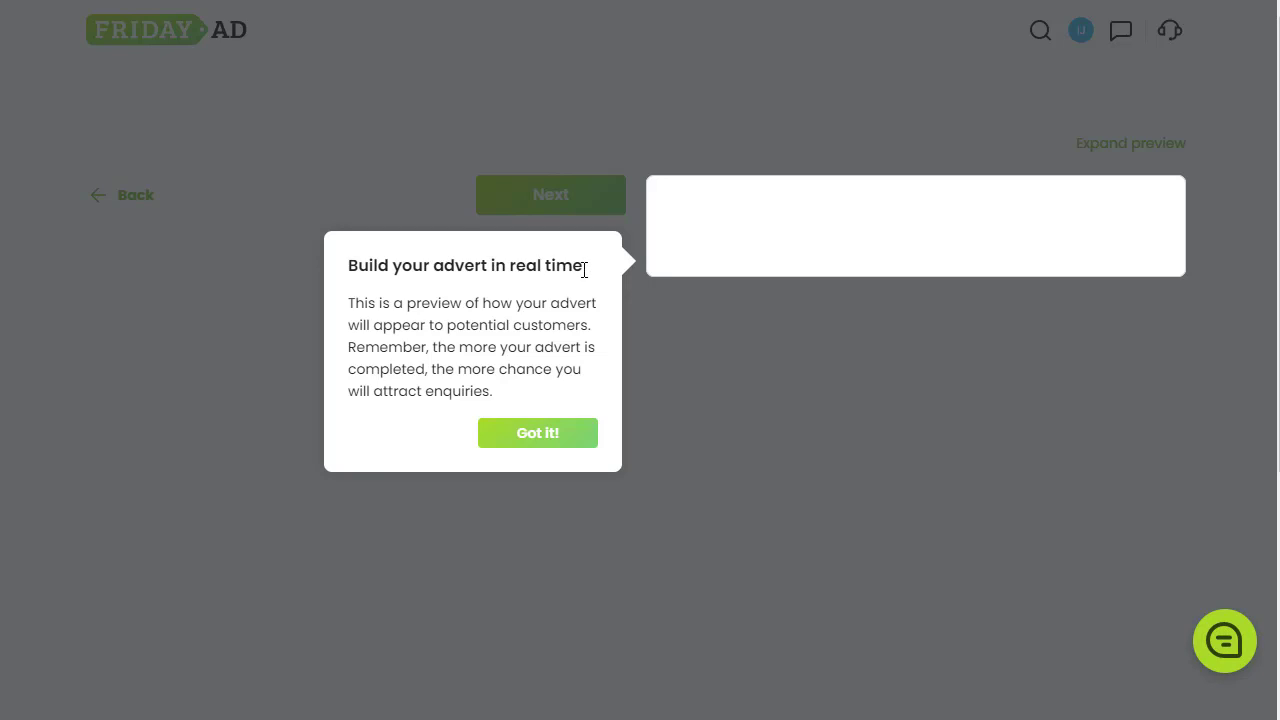
click(566, 442)
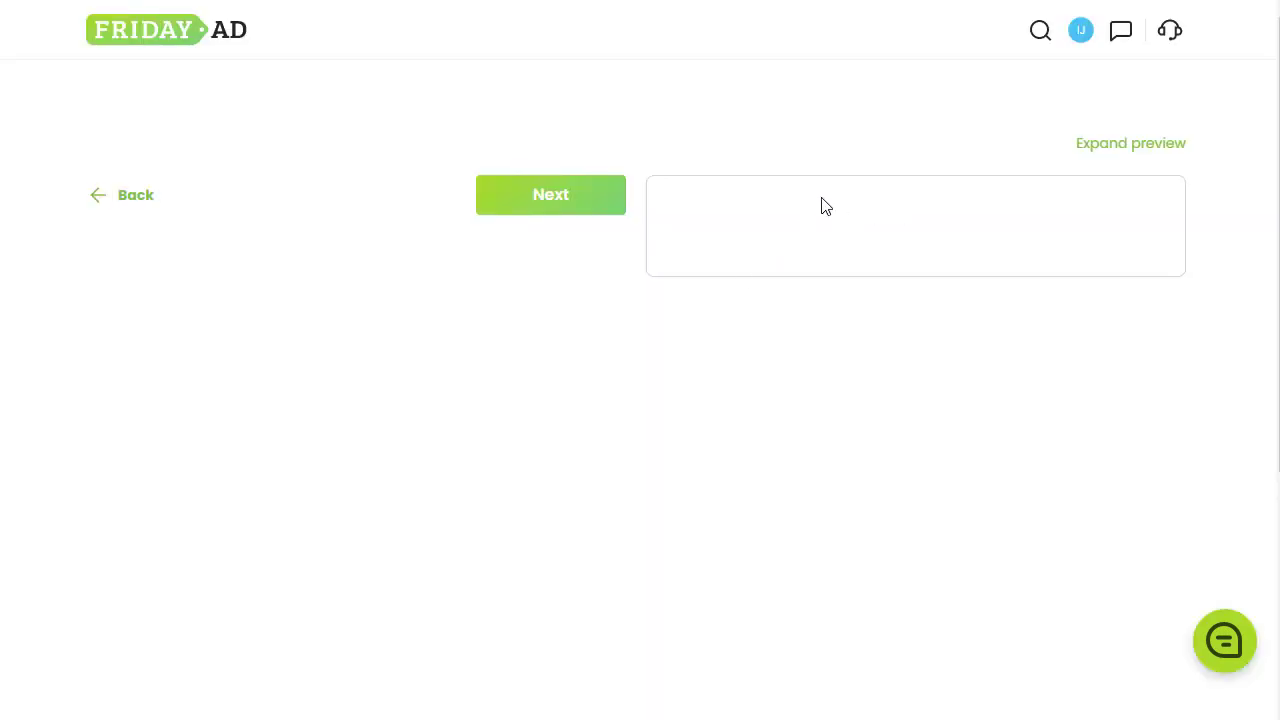
Get past the blank ad builder page to load the Basic details form.
scroll(1274, 100, down, 2)
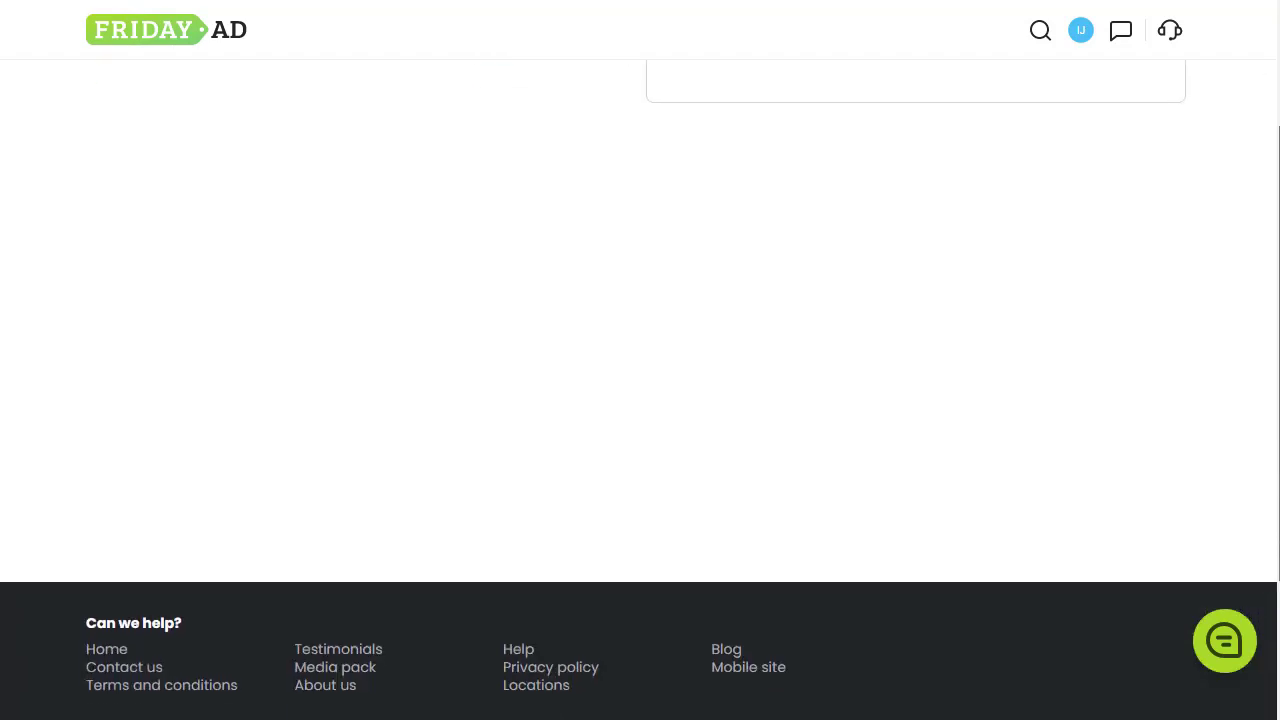
scroll(1274, 90, up, 2)
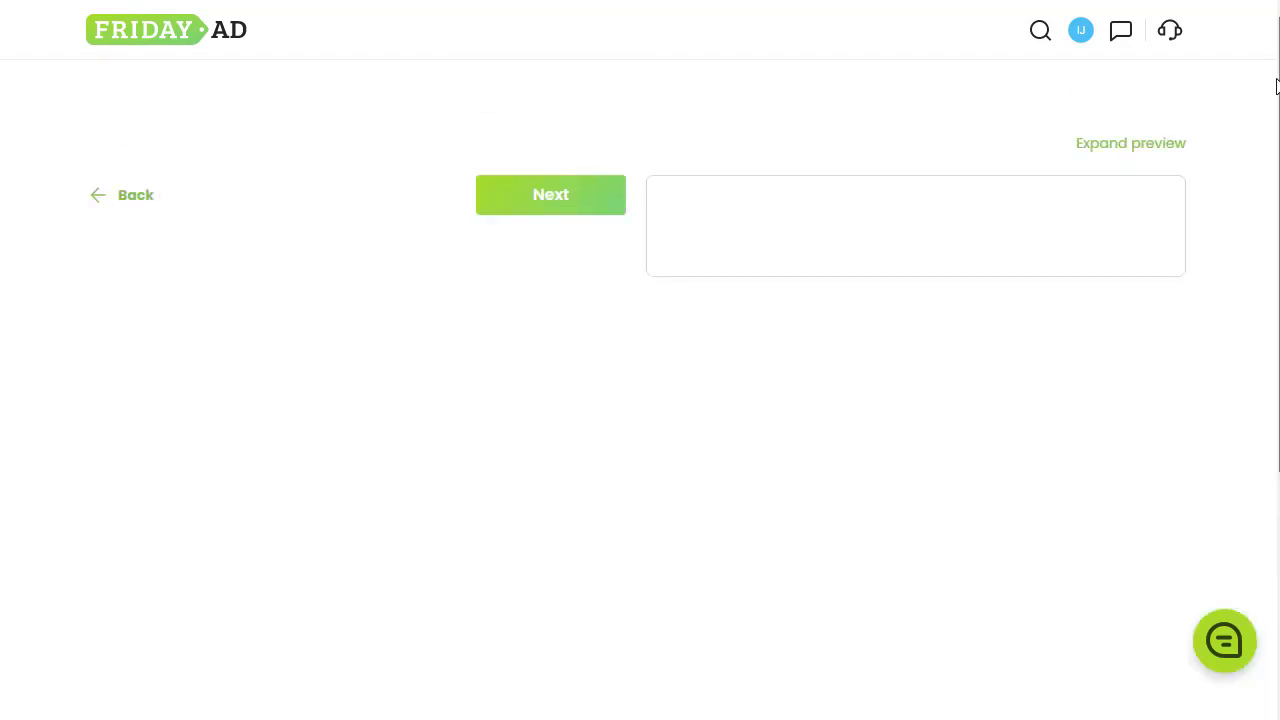
click(549, 196)
click(543, 197)
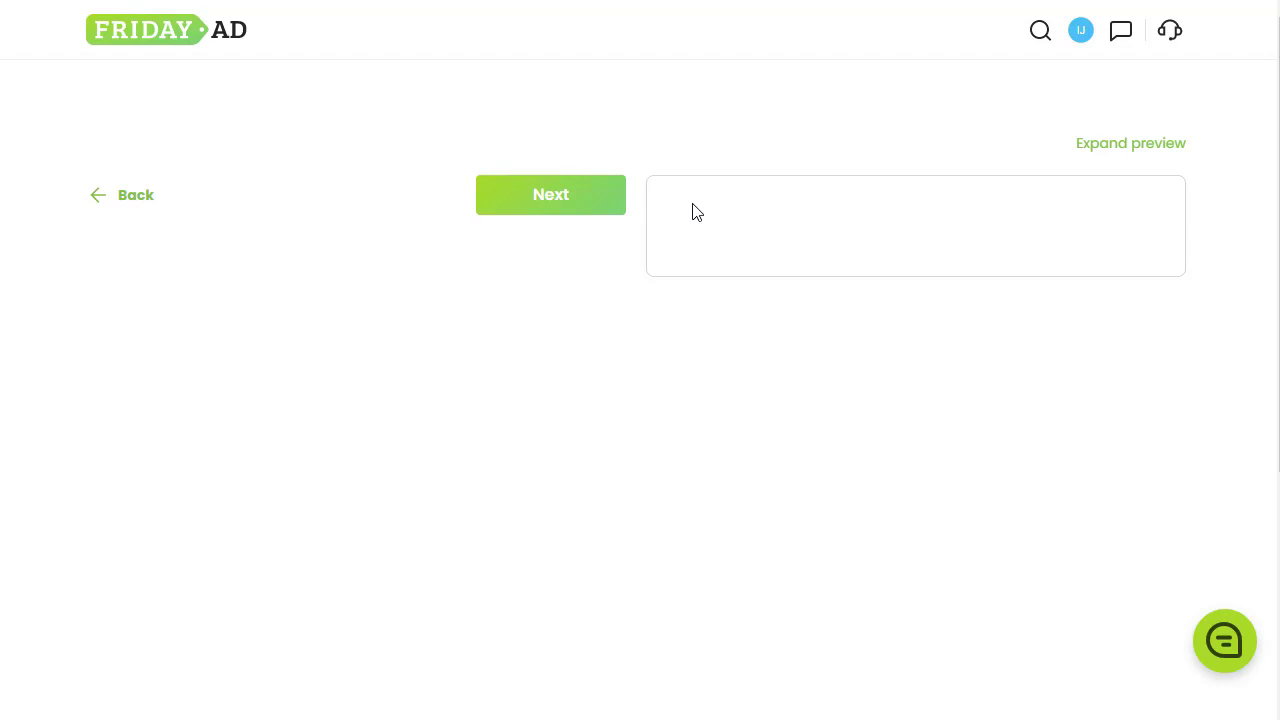
drag(1277, 172, 1271, 213)
scroll(1272, 220, up, 1)
click(565, 197)
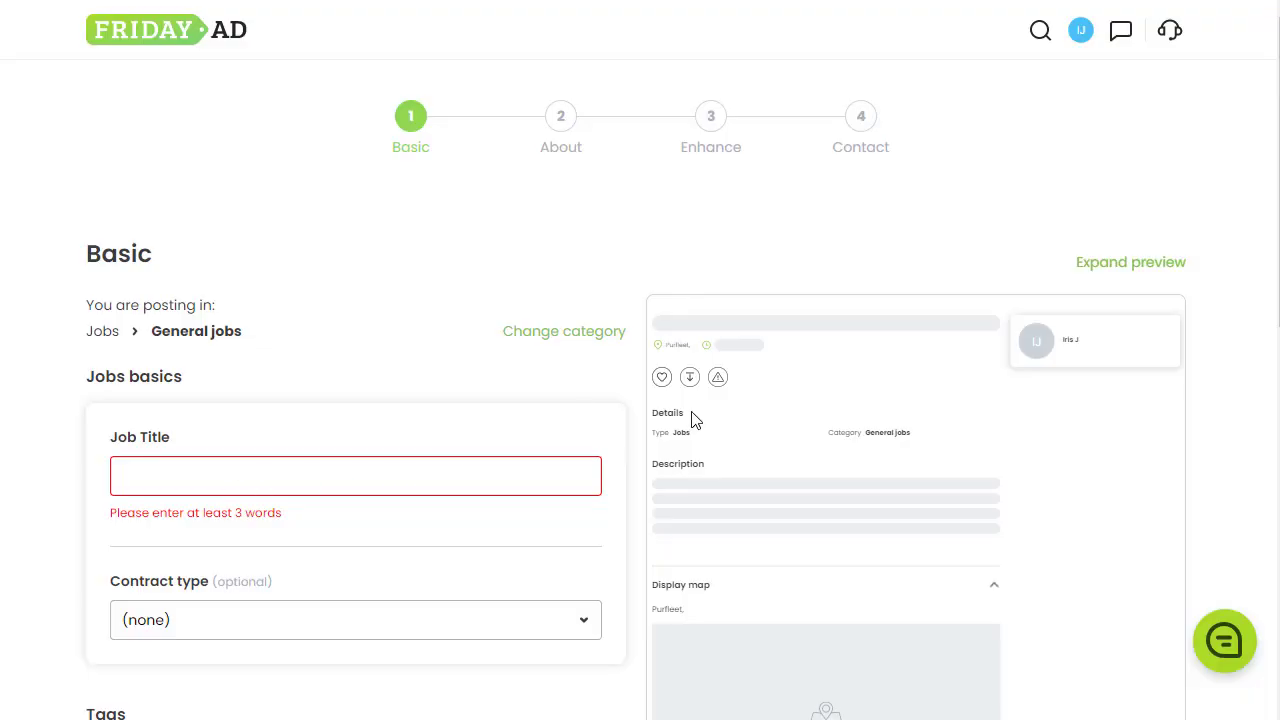
Copy the headline "Online Social Media Jobs That Pay $25 - $50 Per Hour. No Experience is Required. Work At Home." from Sticky Notes into Job Title.
click(123, 475)
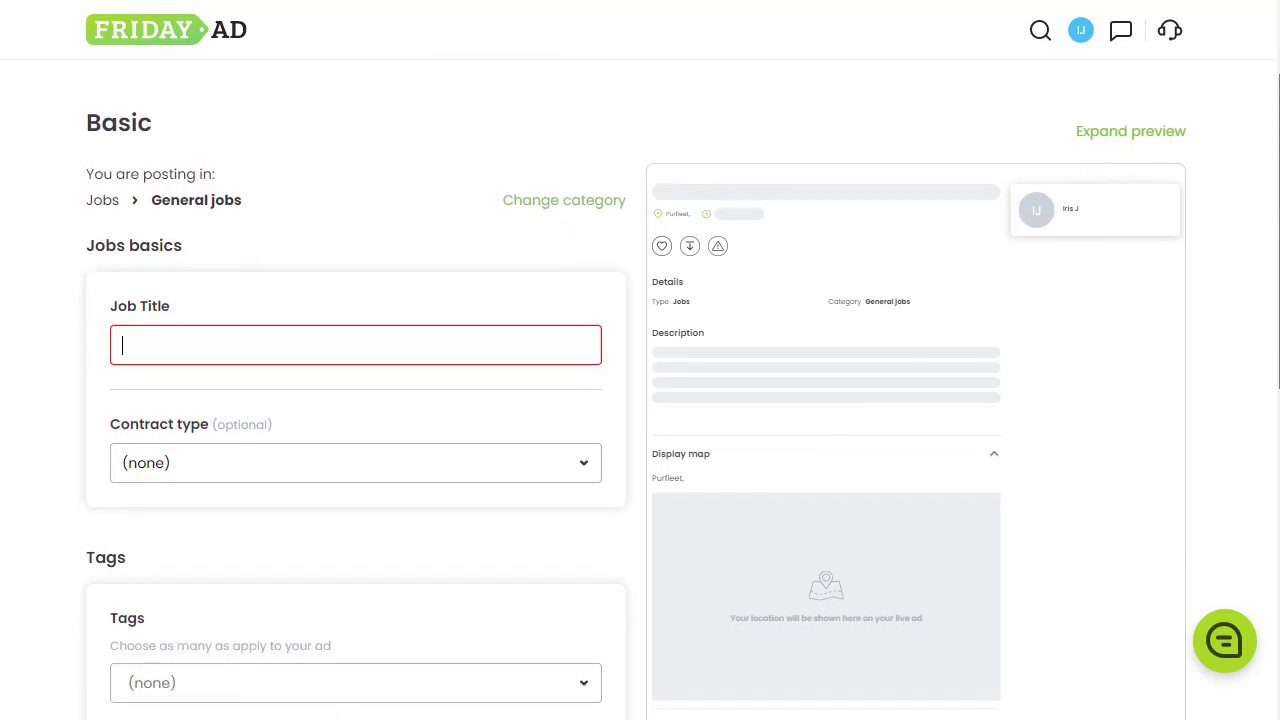
scroll(634, 416, down, 2)
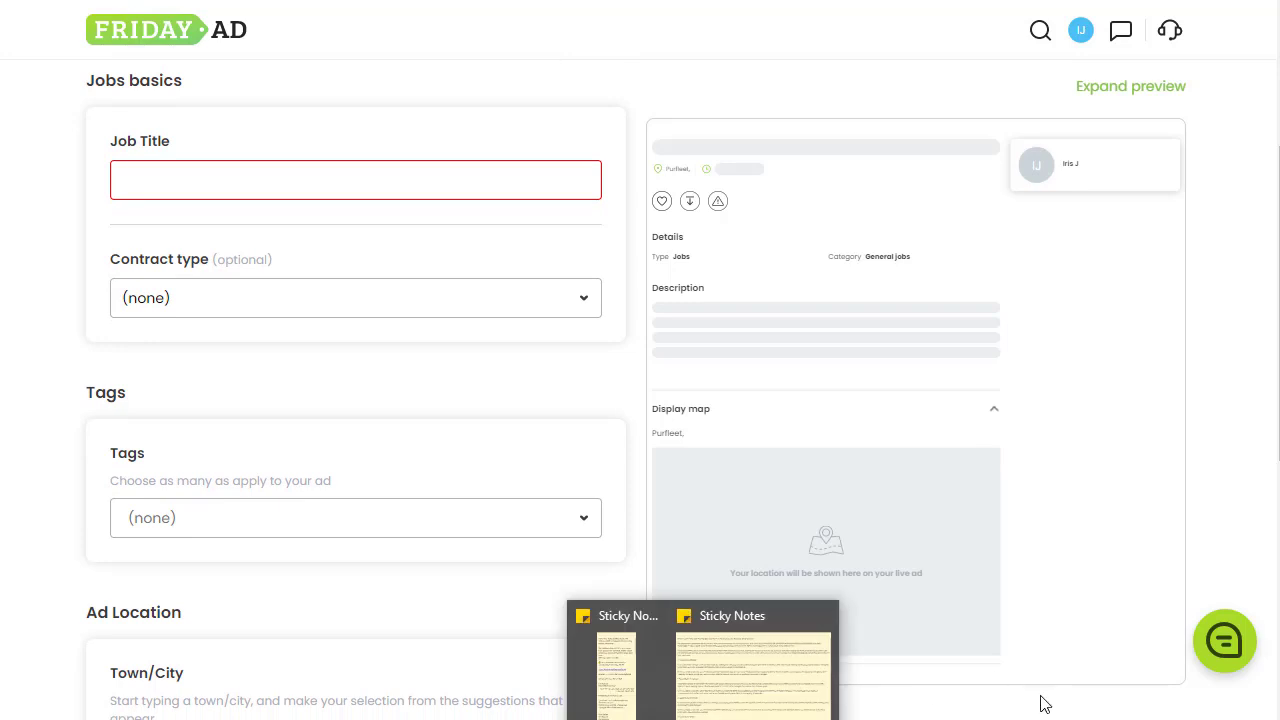
mouse_move(643, 677)
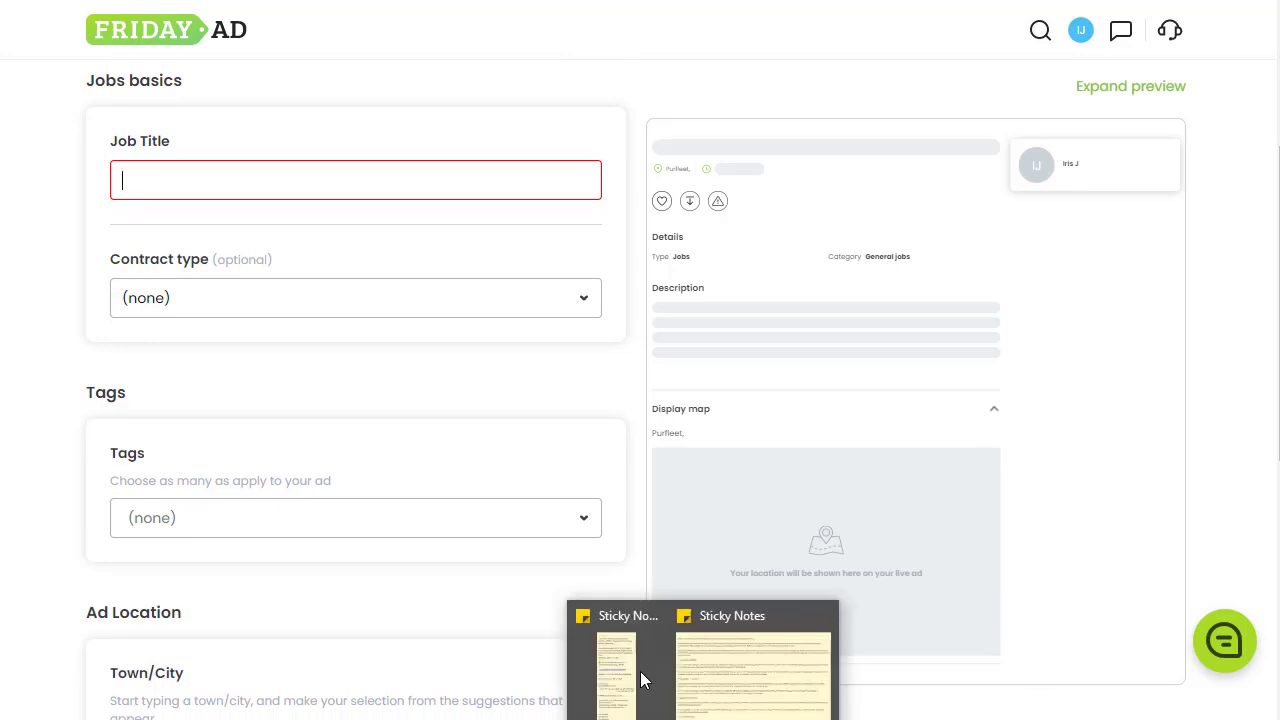
click(763, 683)
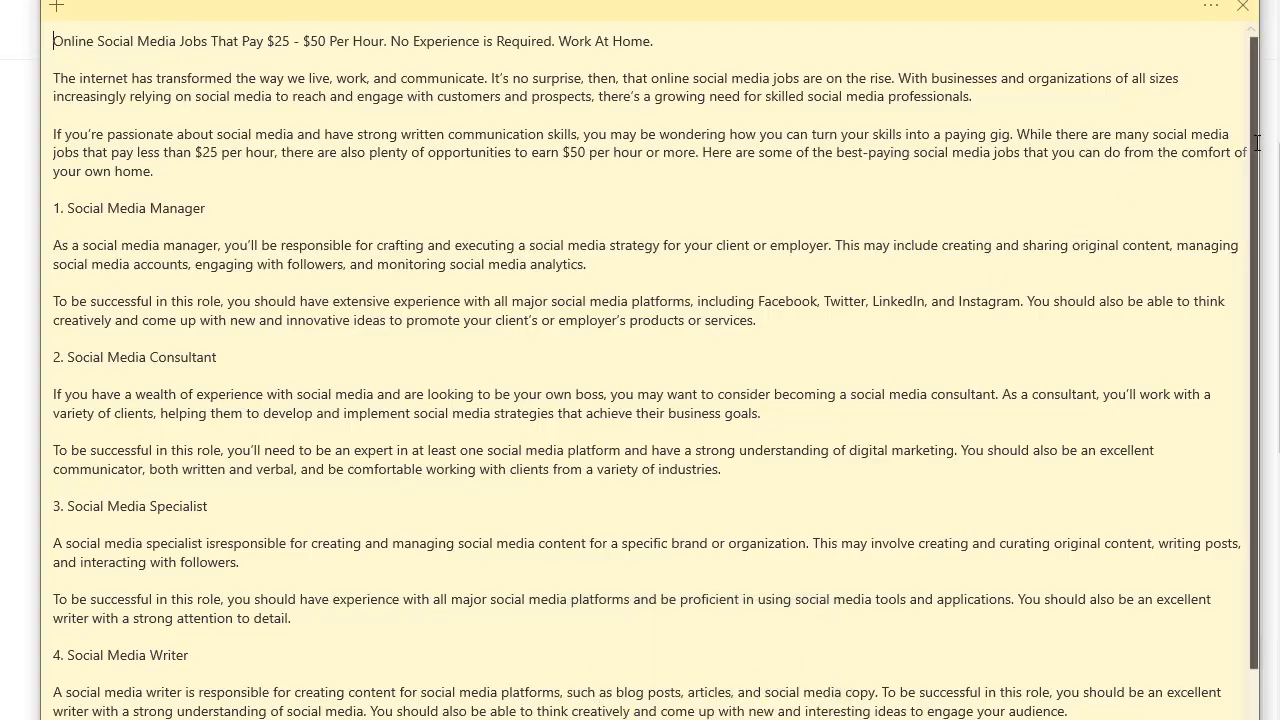
triple_click(629, 37)
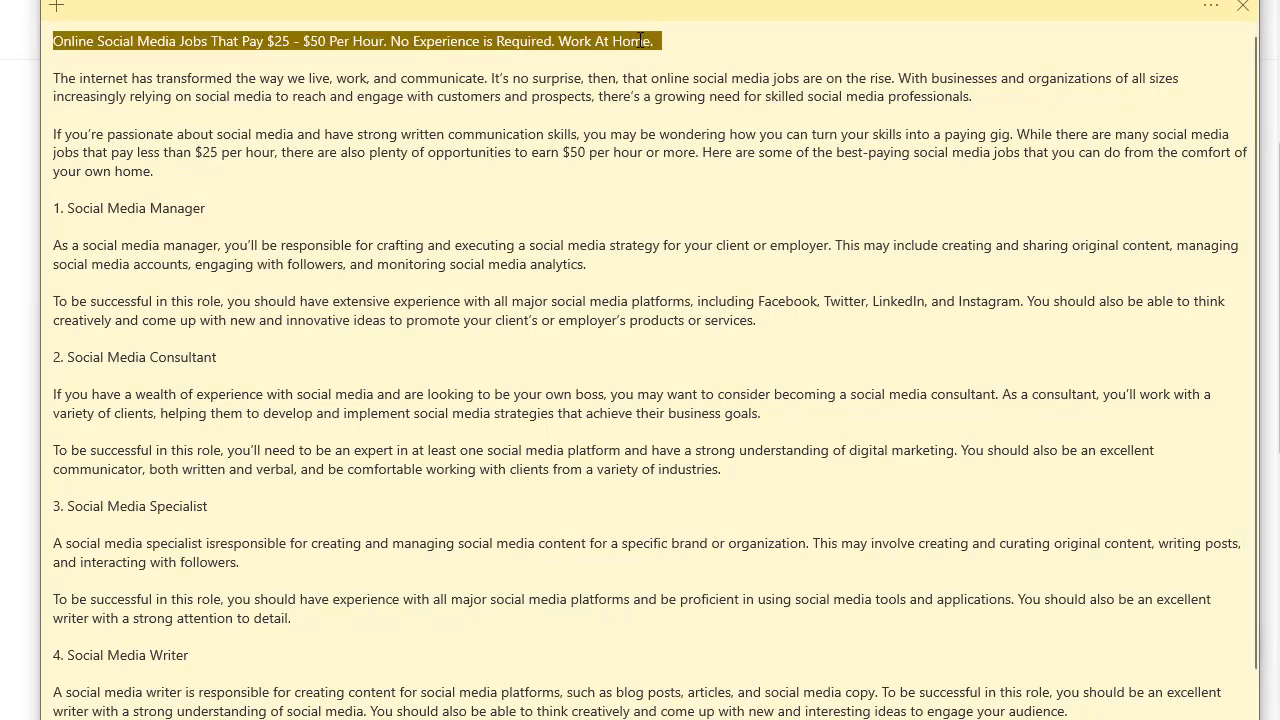
right_click(640, 40)
click(688, 62)
mouse_move(703, 719)
key(alt+Tab)
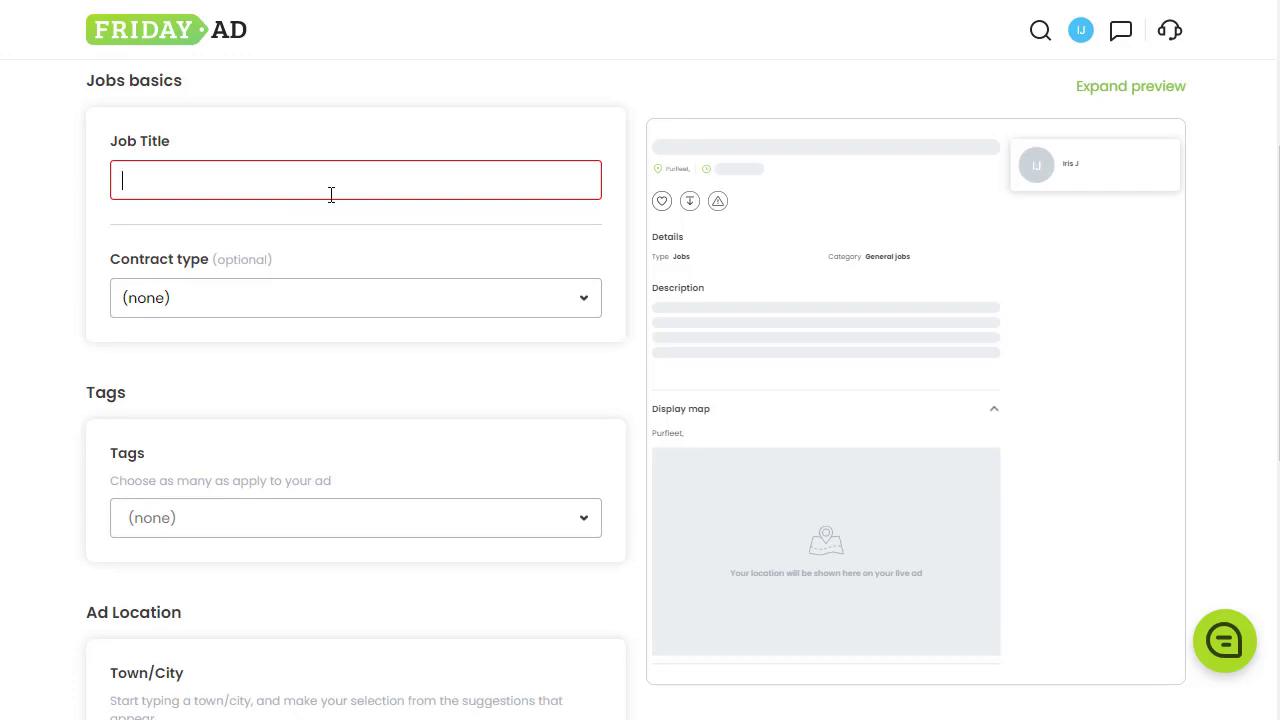
key(ctrl+v)
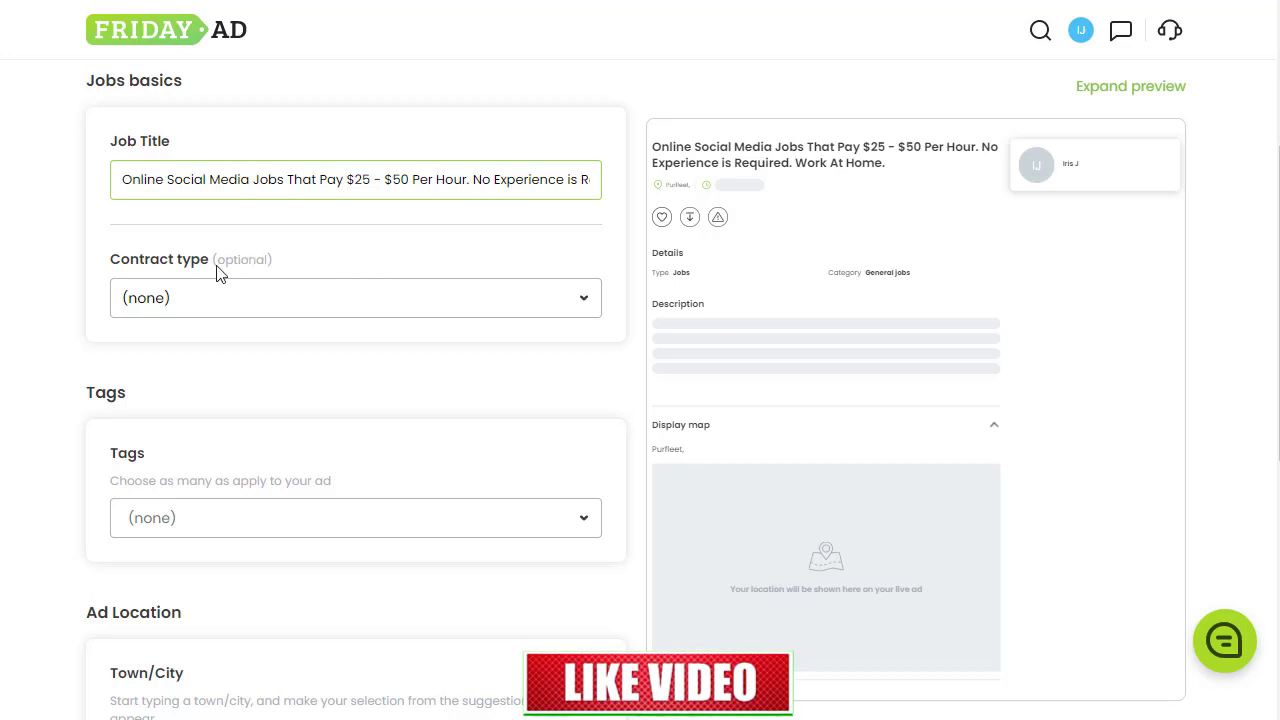
Set the job ad's contract type to Full time.
click(398, 292)
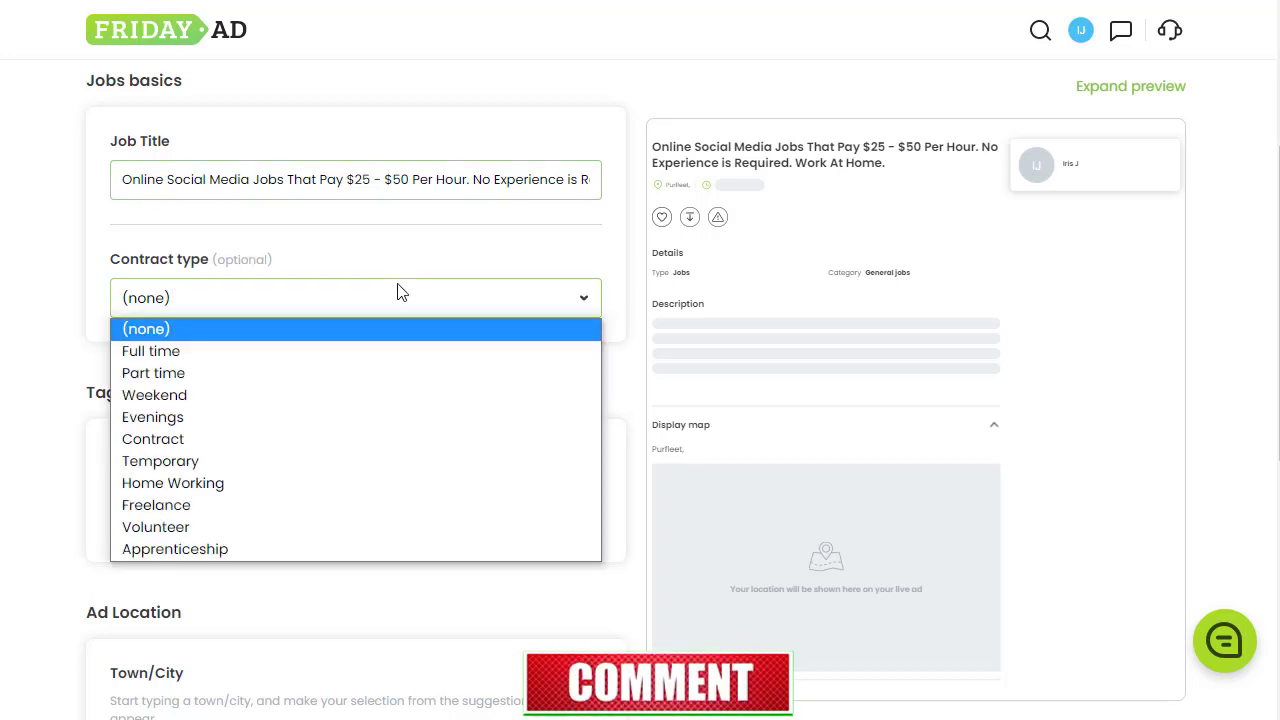
click(217, 353)
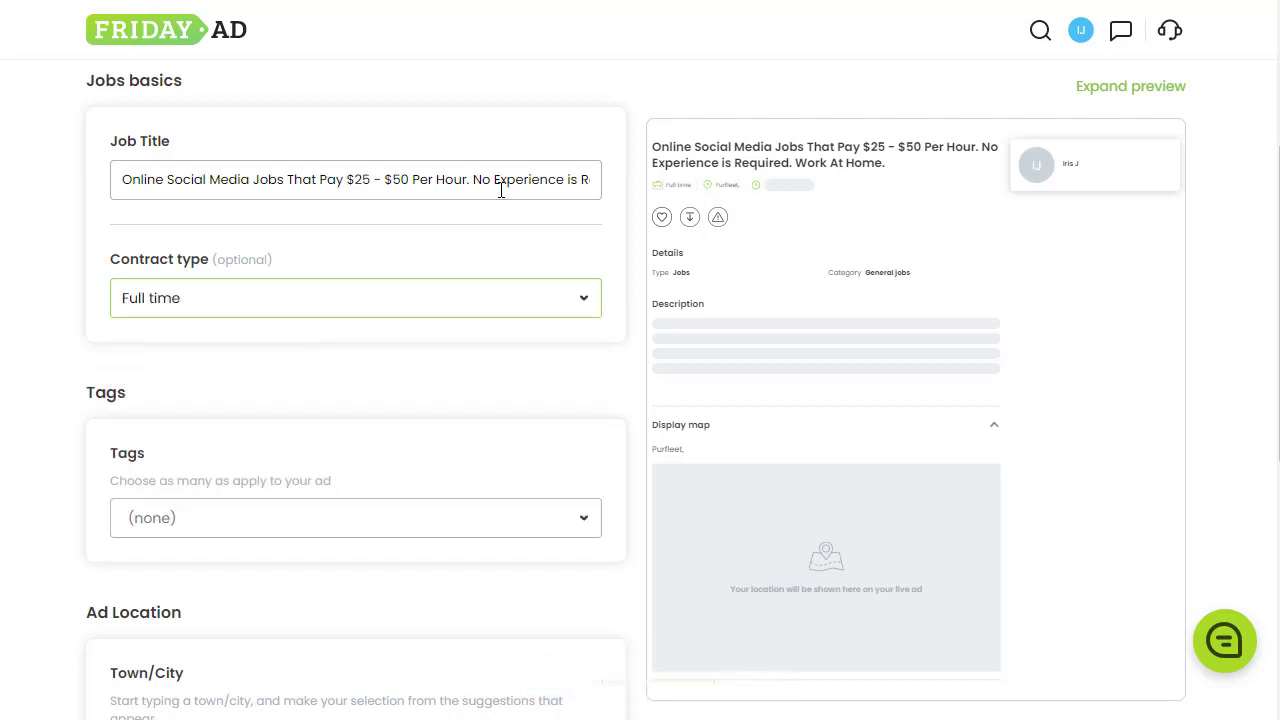
drag(348, 181, 411, 181)
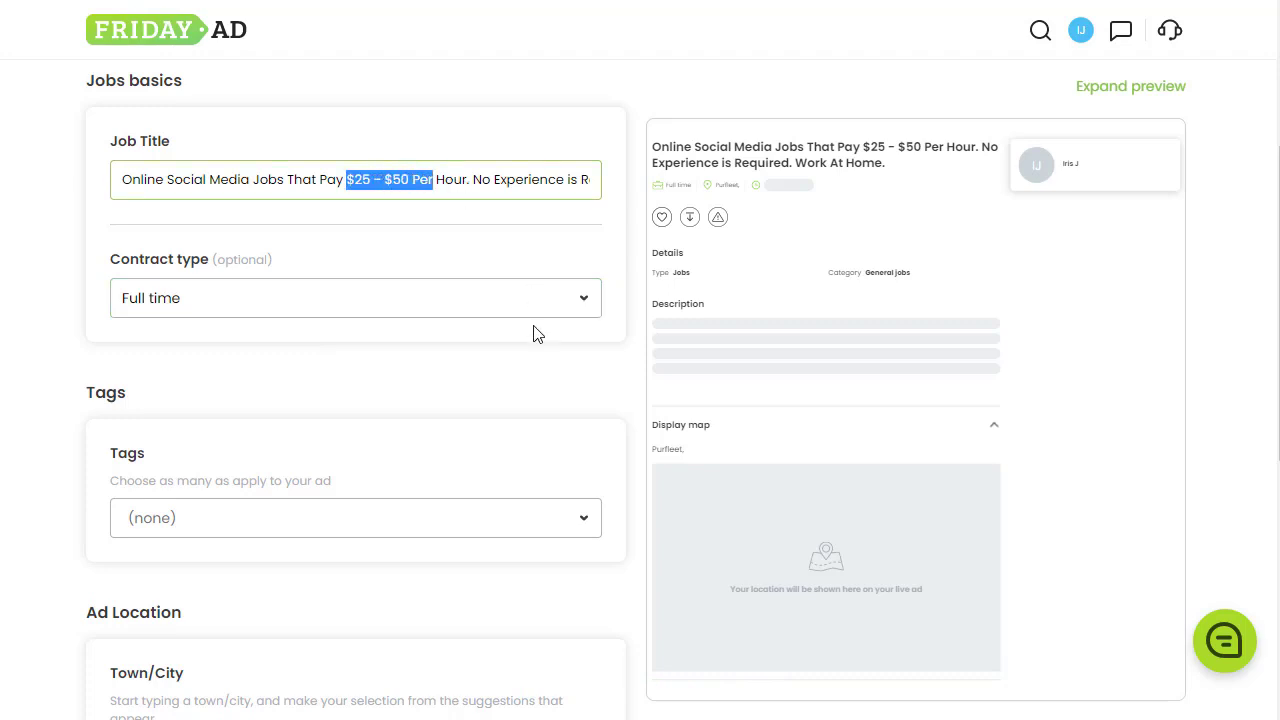
click(605, 428)
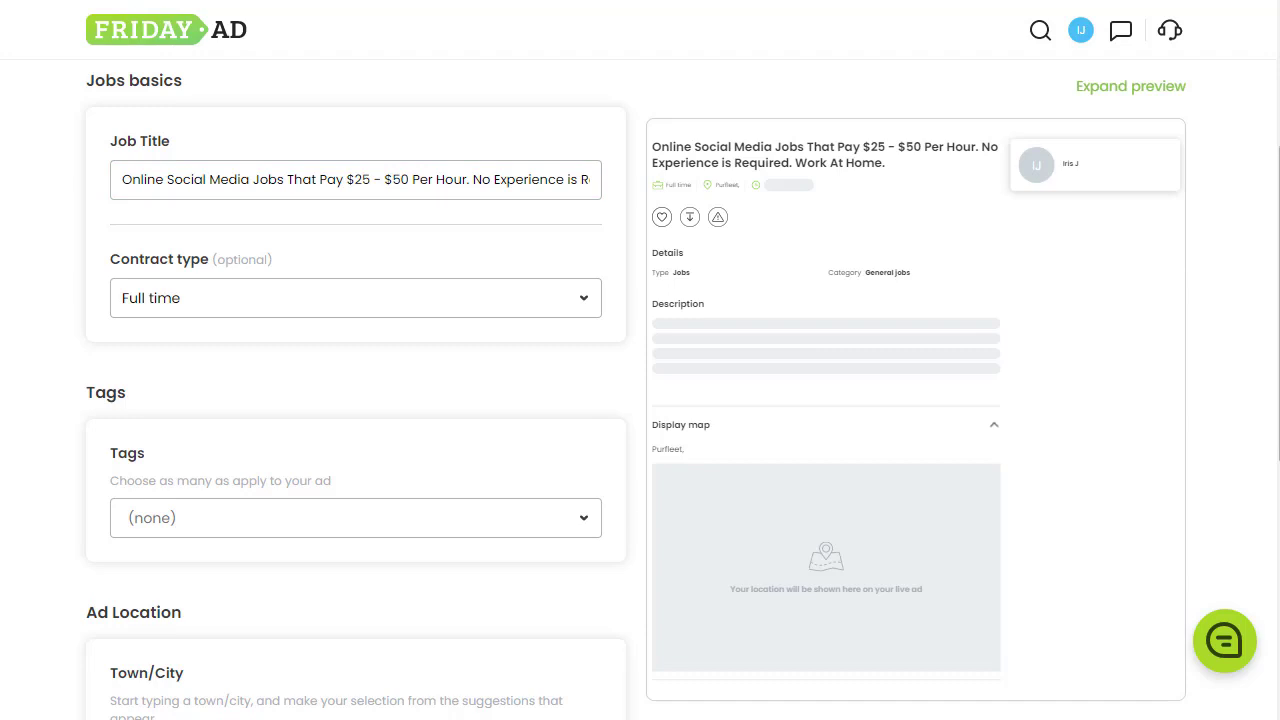
Tag the job ad with Other, Promotional, Flyering and Host families.
scroll(1270, 300, down, 2)
scroll(1270, 300, down, 2)
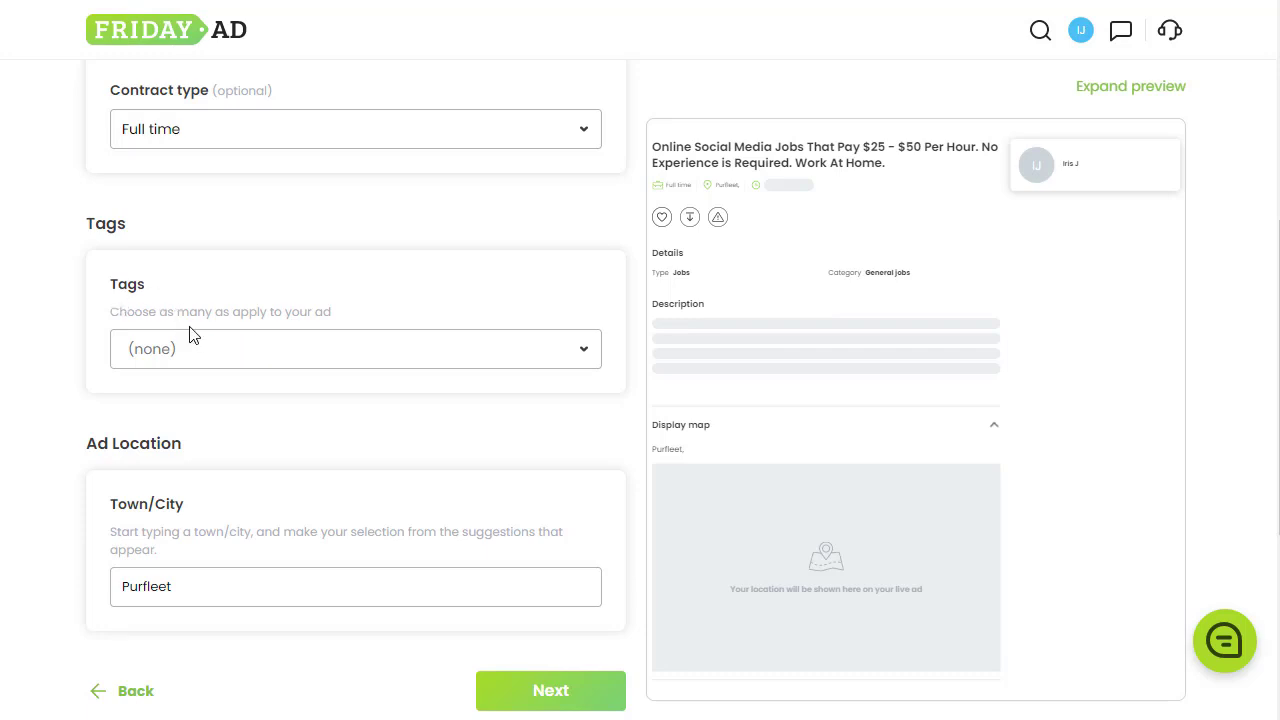
click(279, 345)
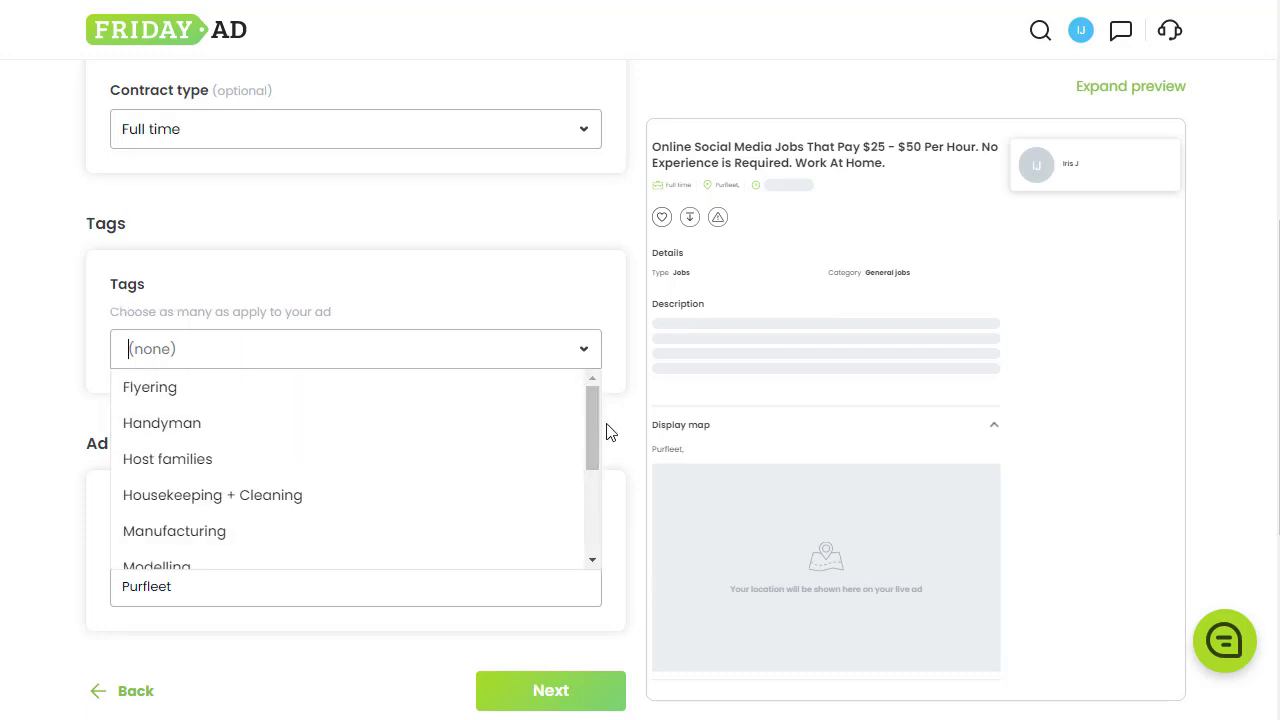
drag(590, 410, 611, 518)
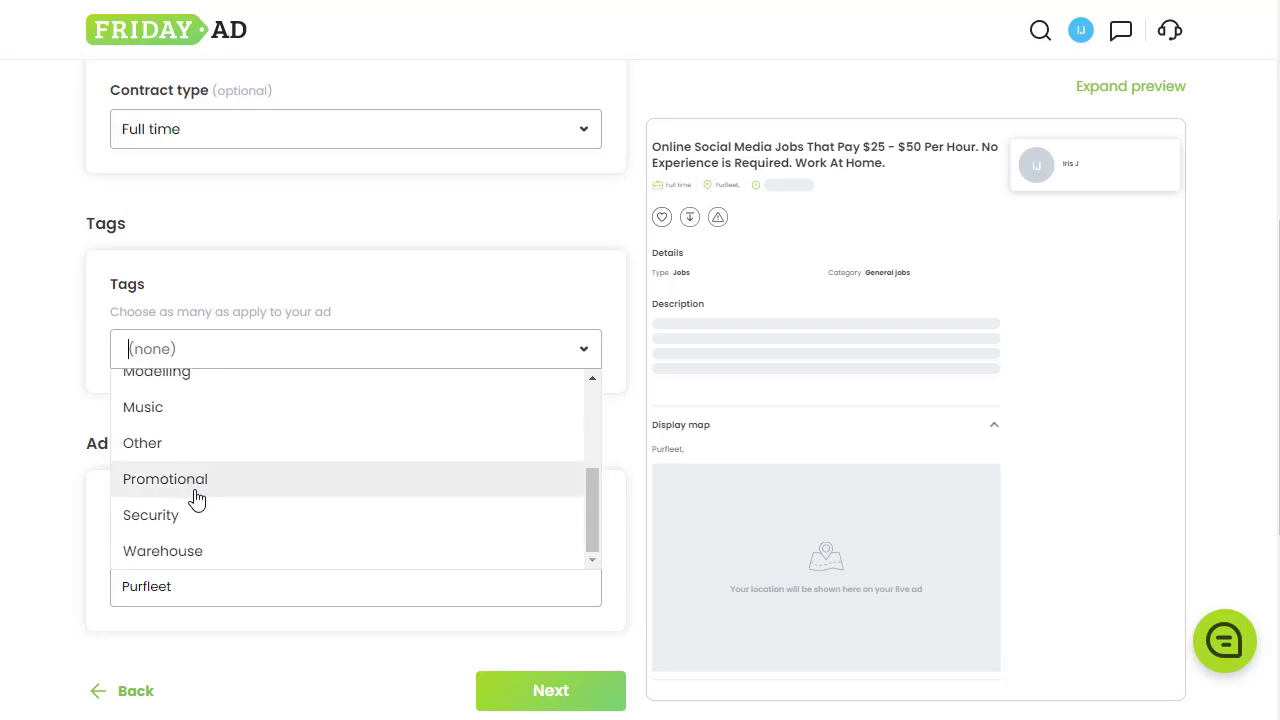
click(150, 448)
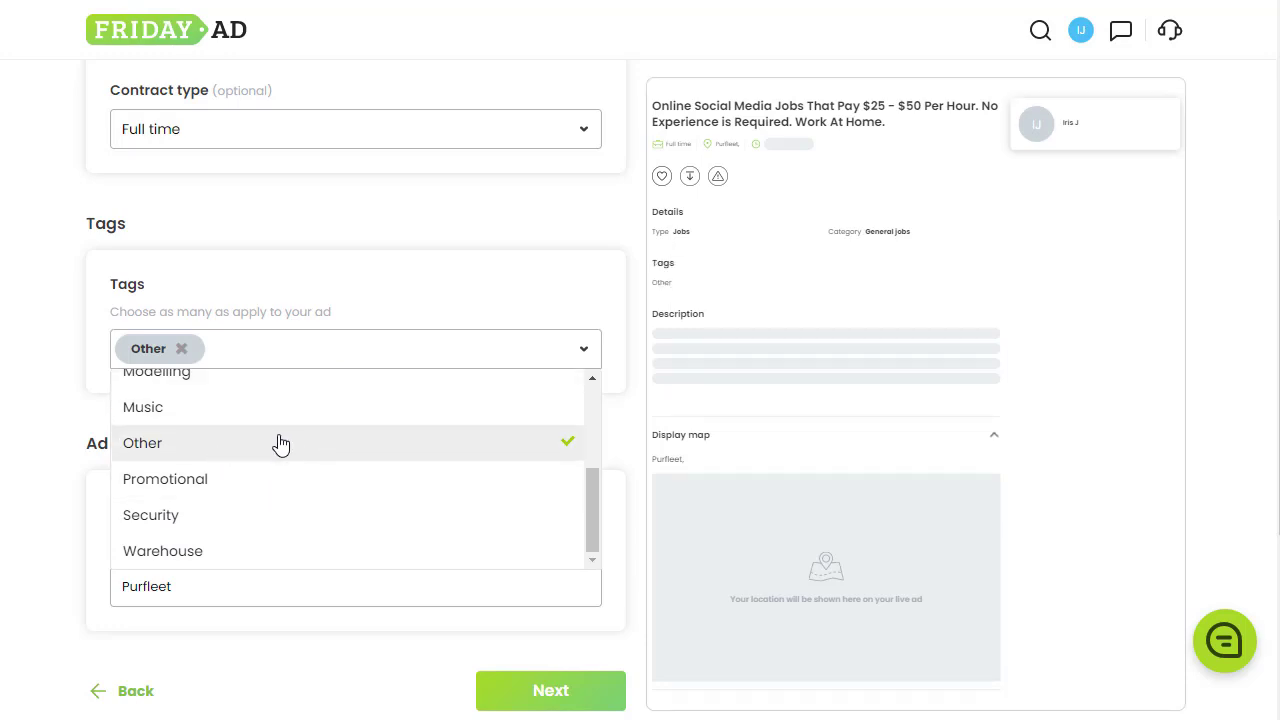
click(243, 490)
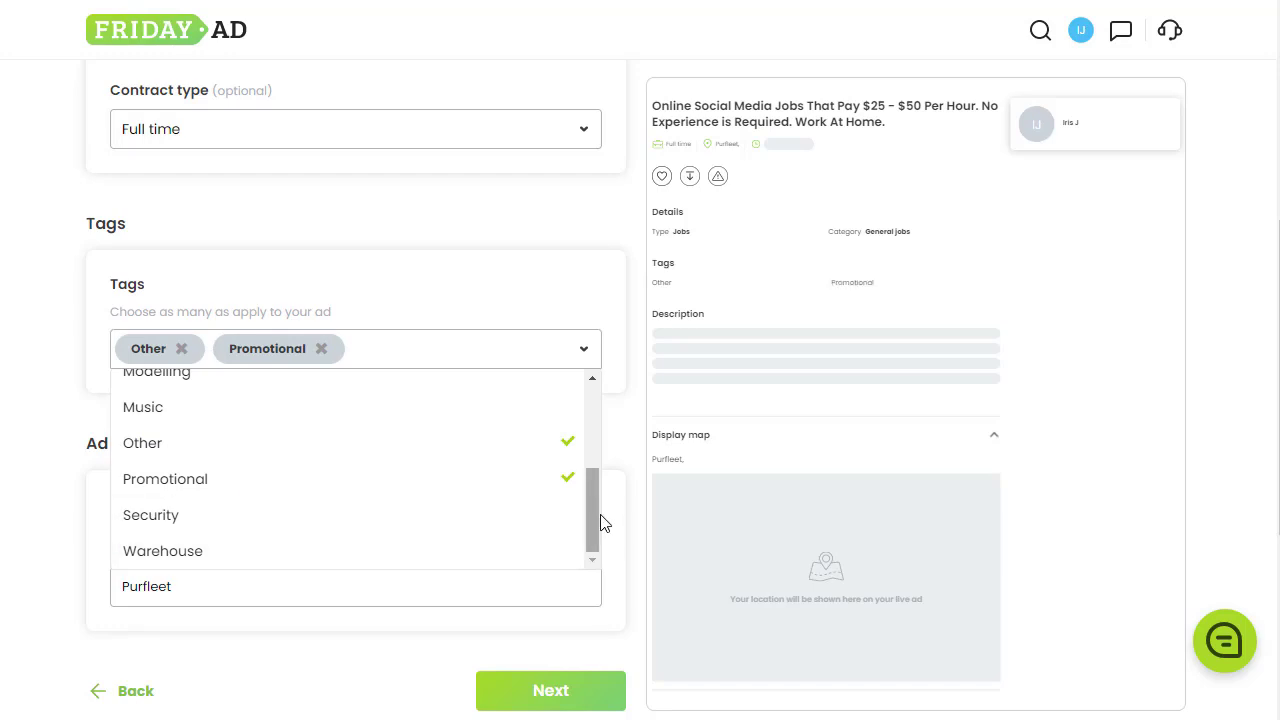
drag(593, 501, 585, 453)
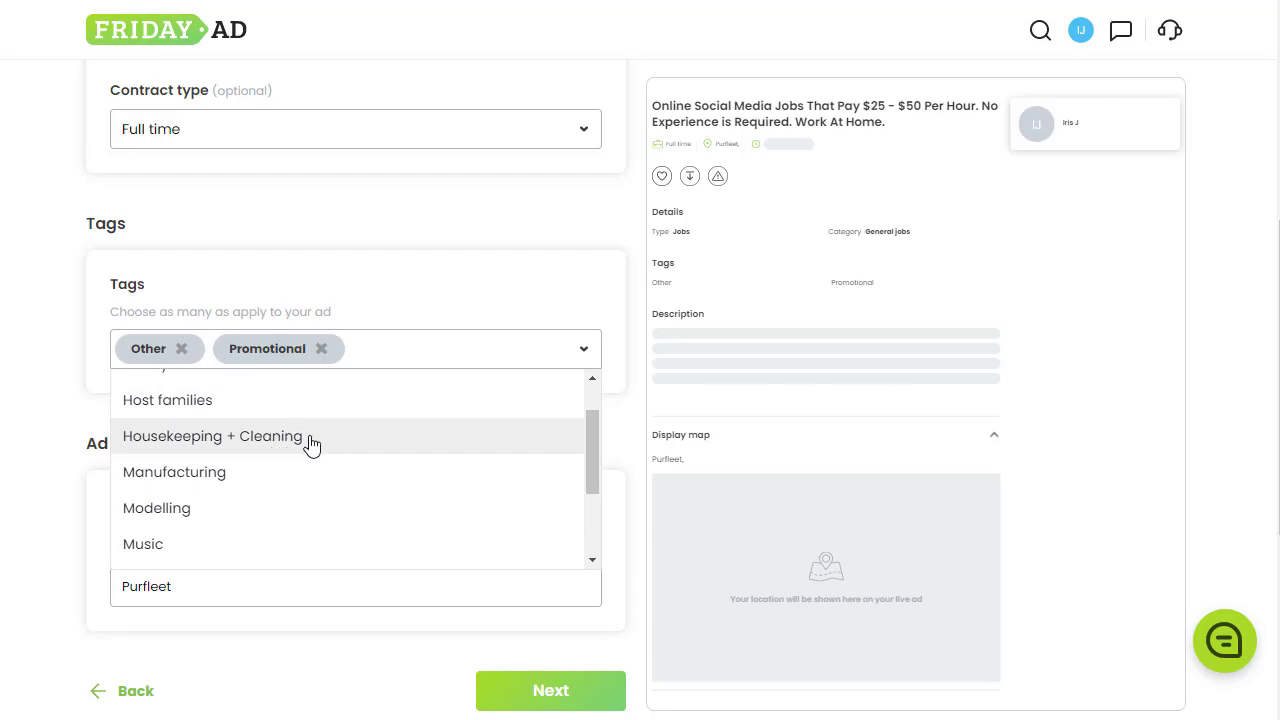
drag(593, 457, 593, 430)
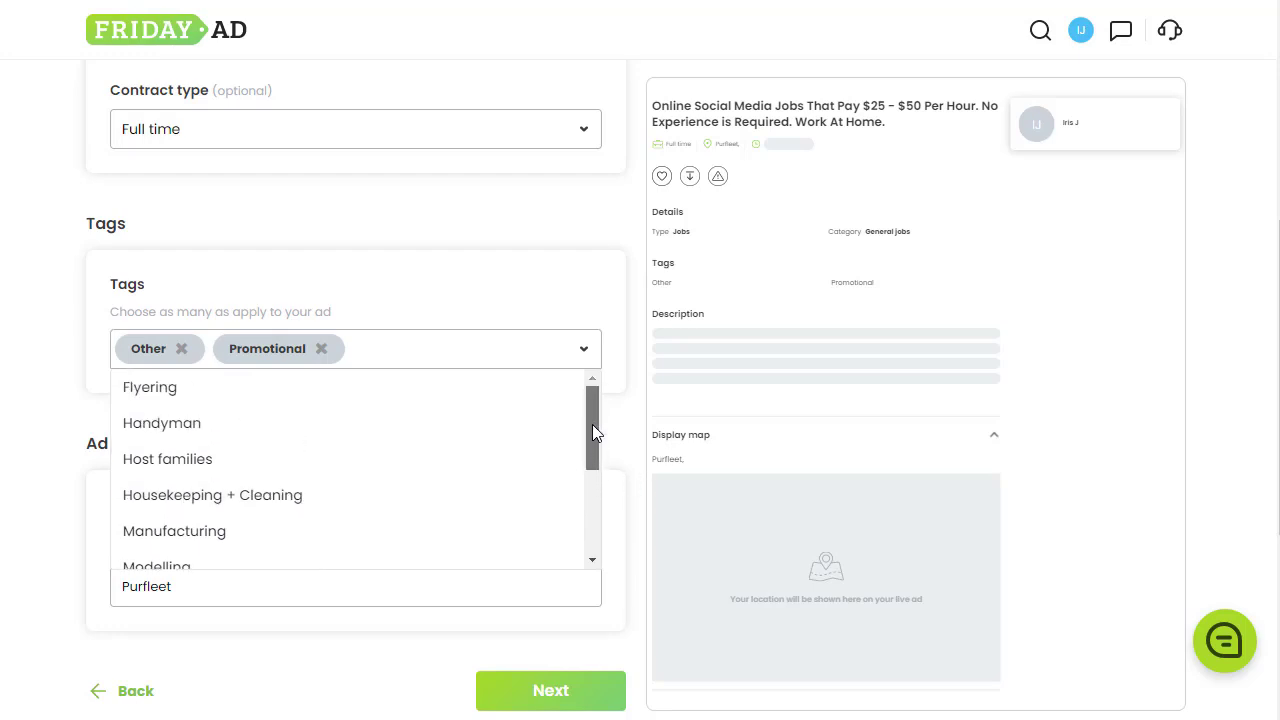
click(181, 398)
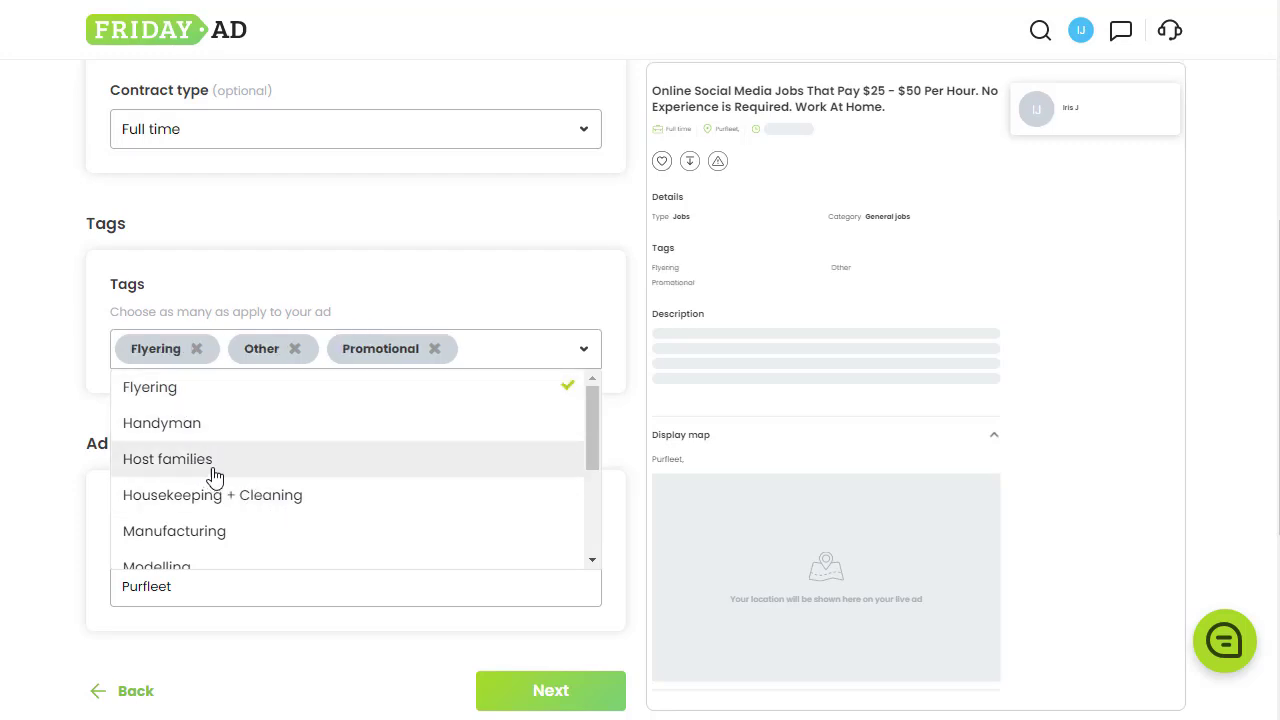
click(200, 470)
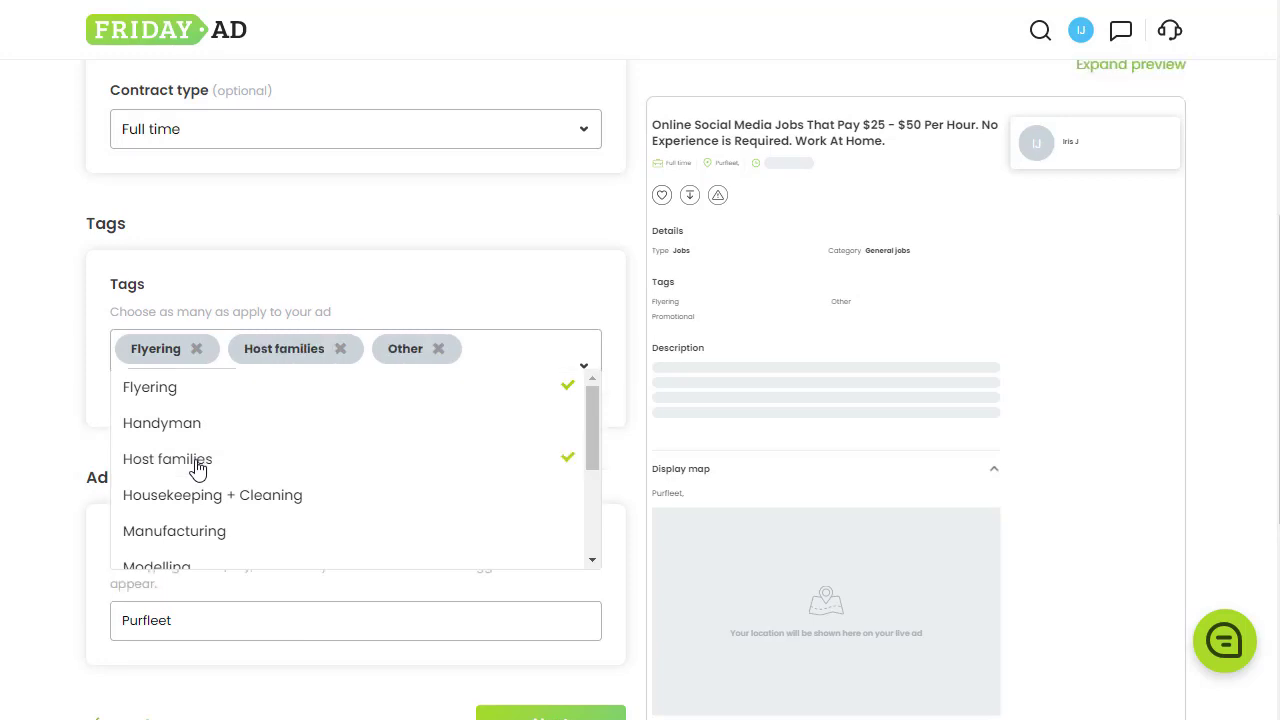
click(28, 397)
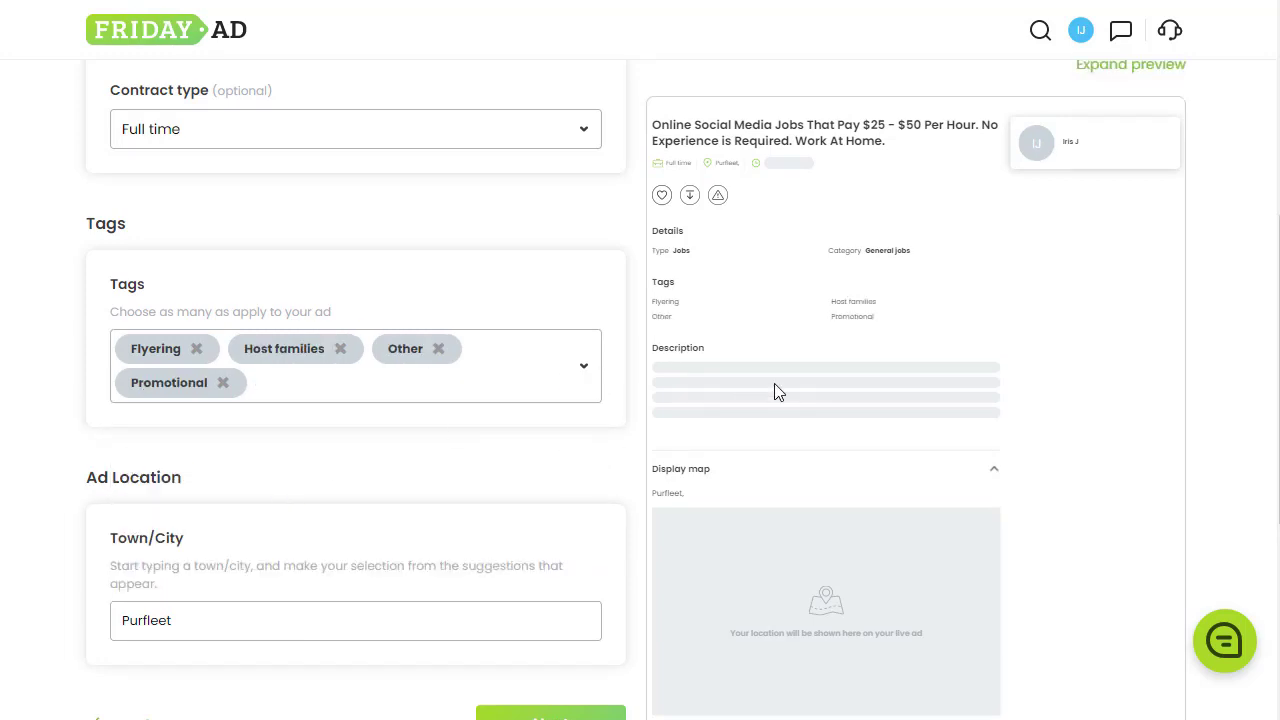
Search Google for the most popular city in the UK.
drag(1277, 237, 1278, 342)
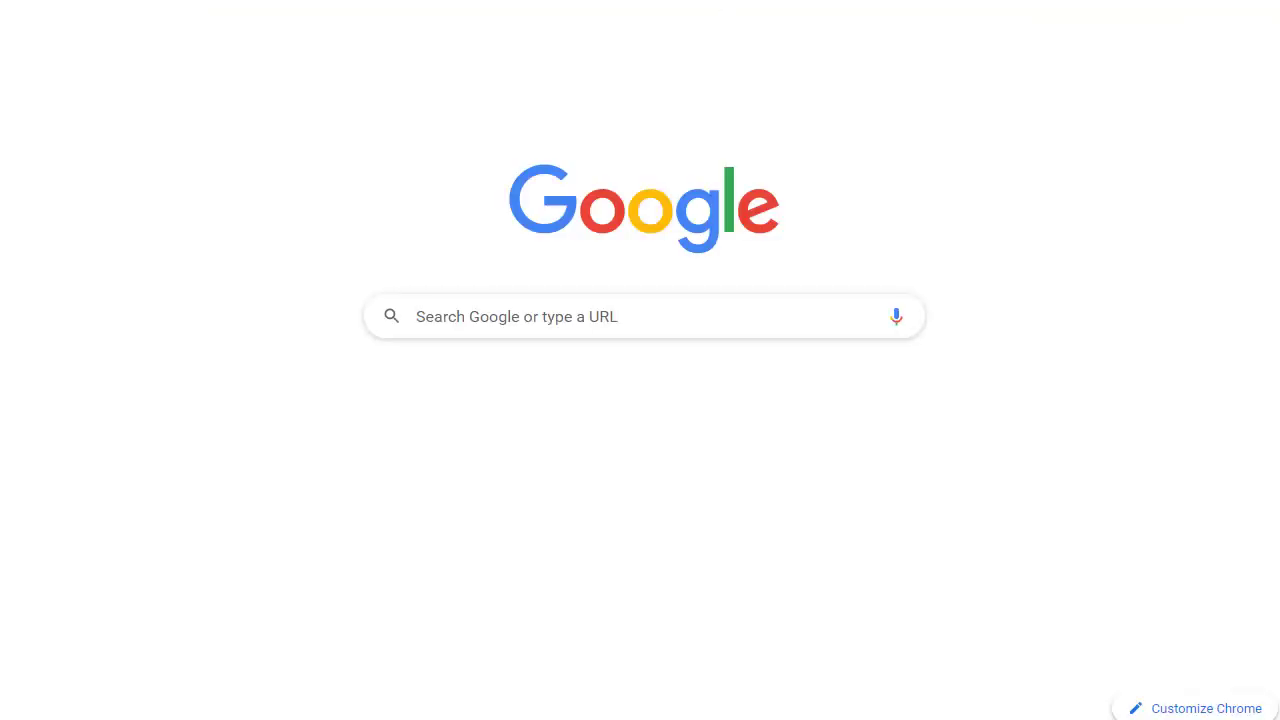
text(most)
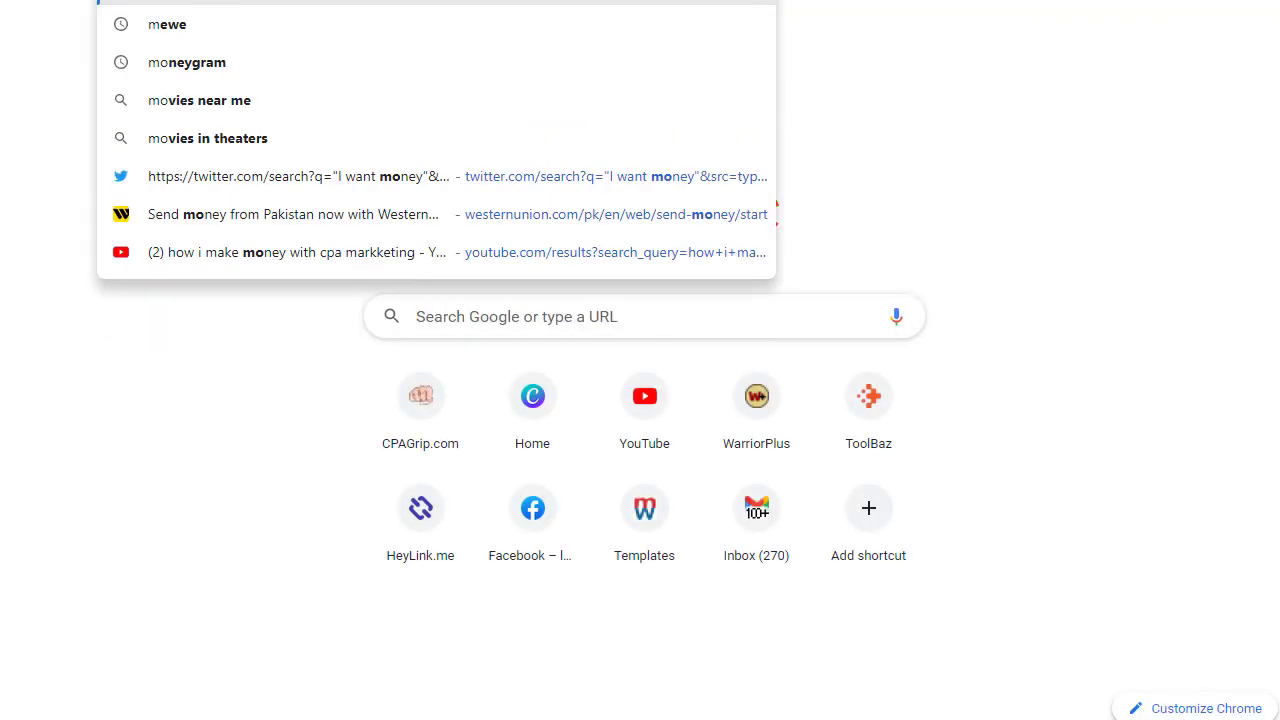
text( p)
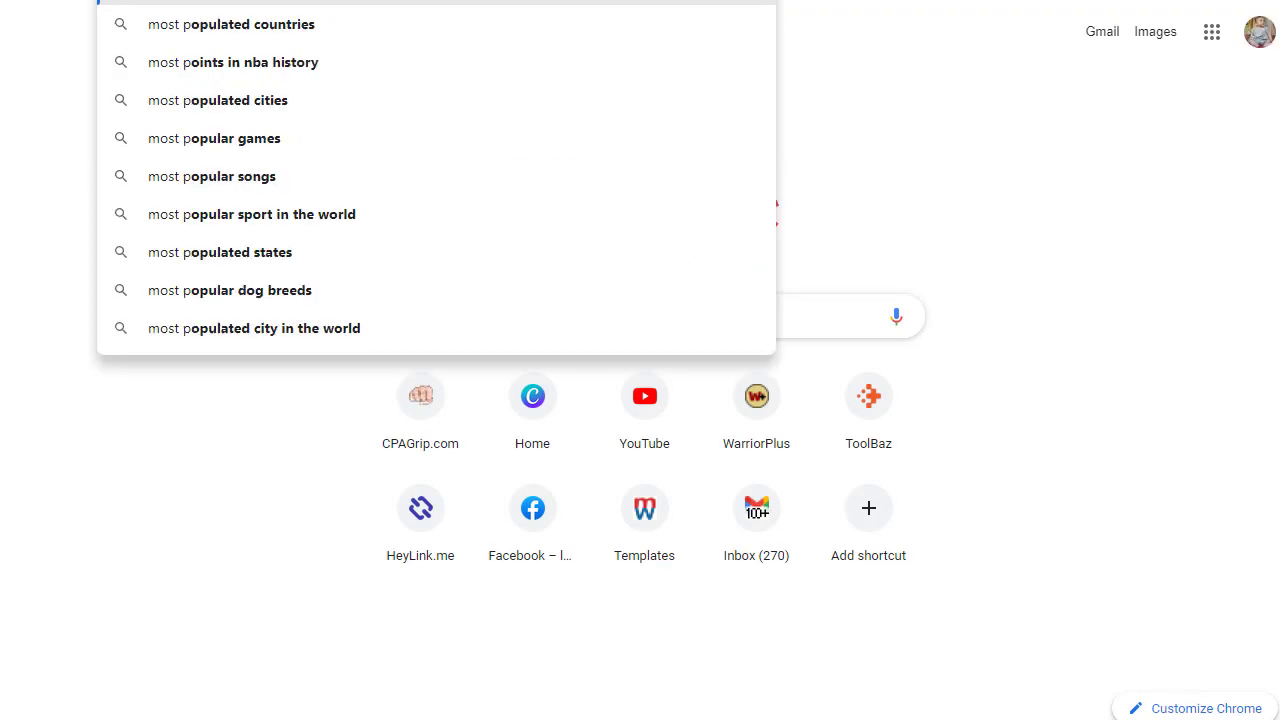
text(opla)
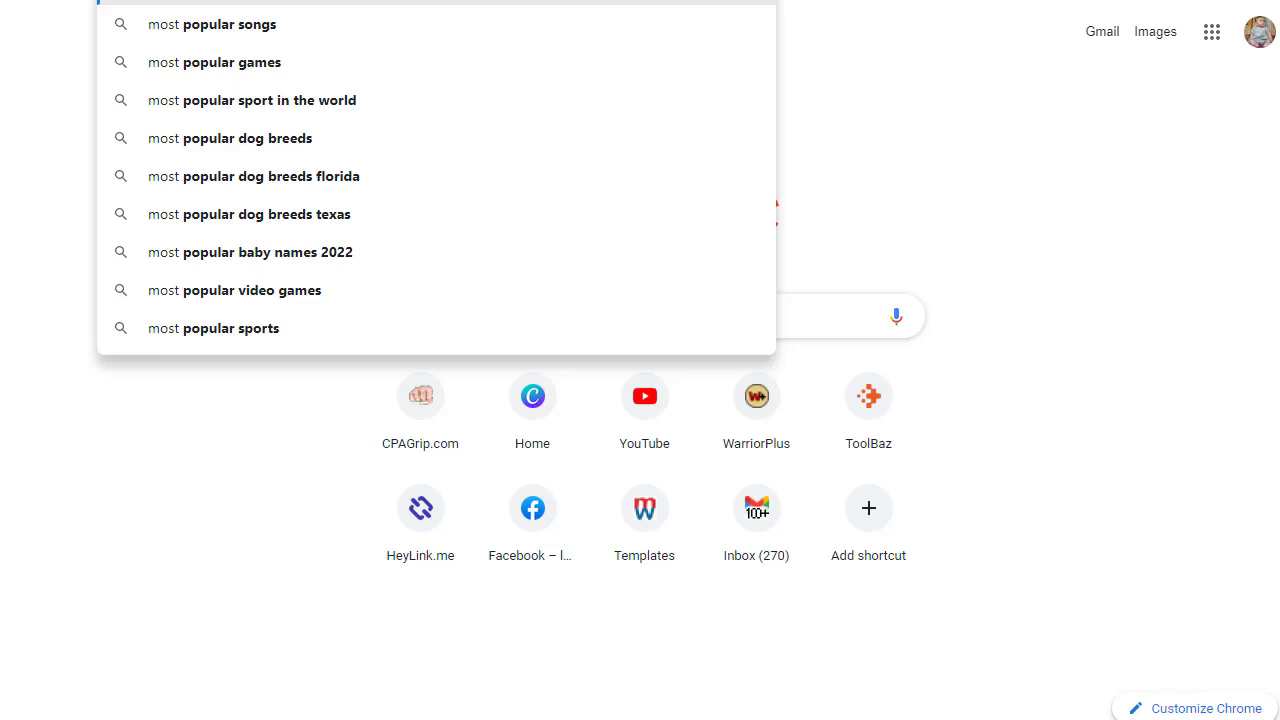
text( city)
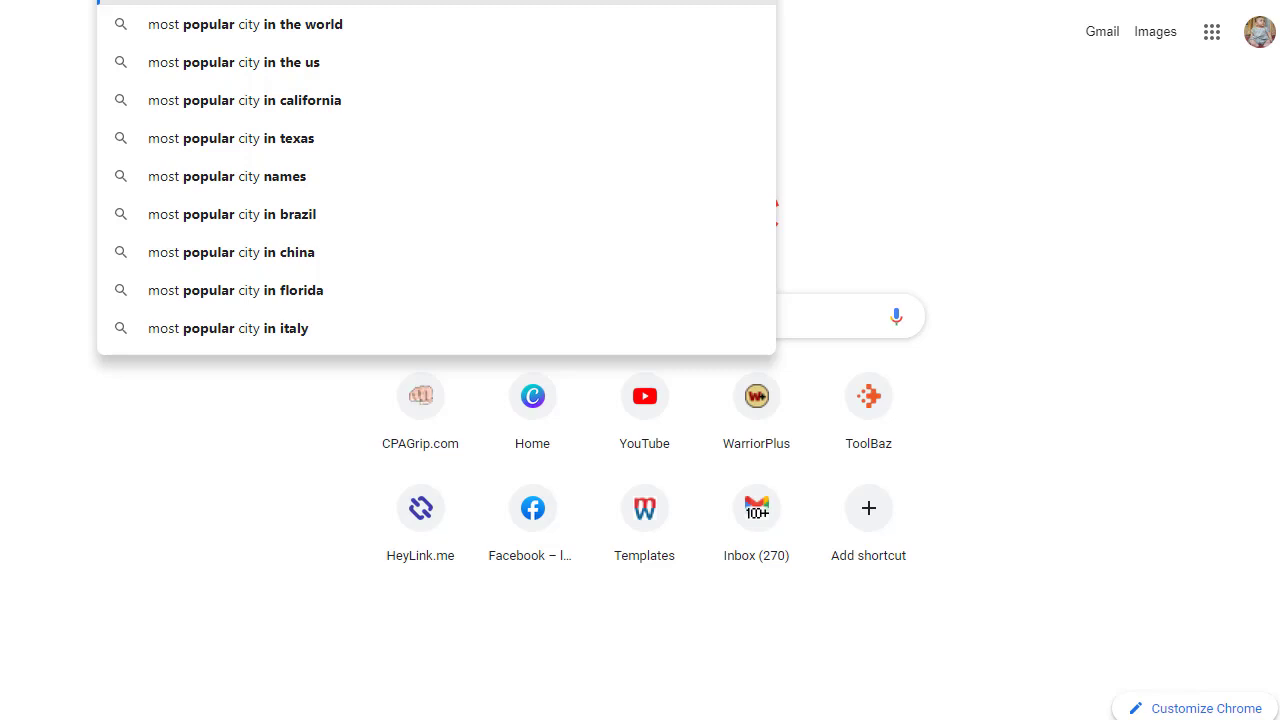
text( in uk)
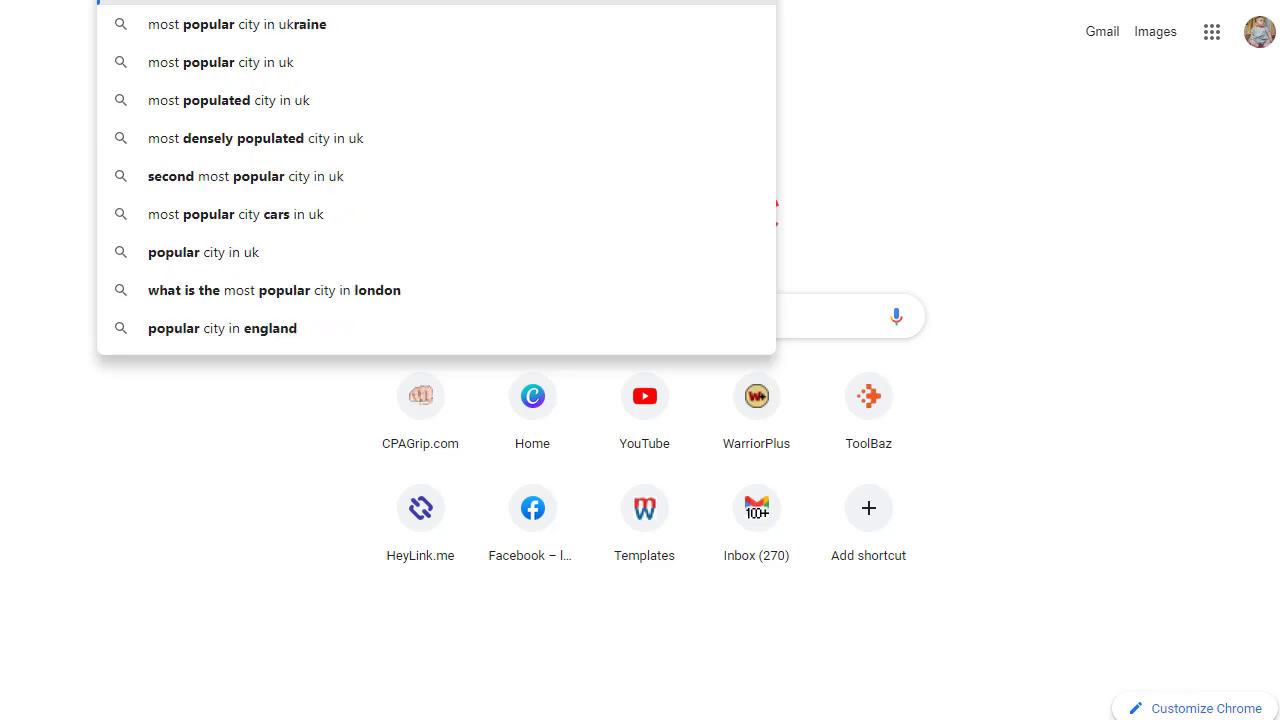
key(Return)
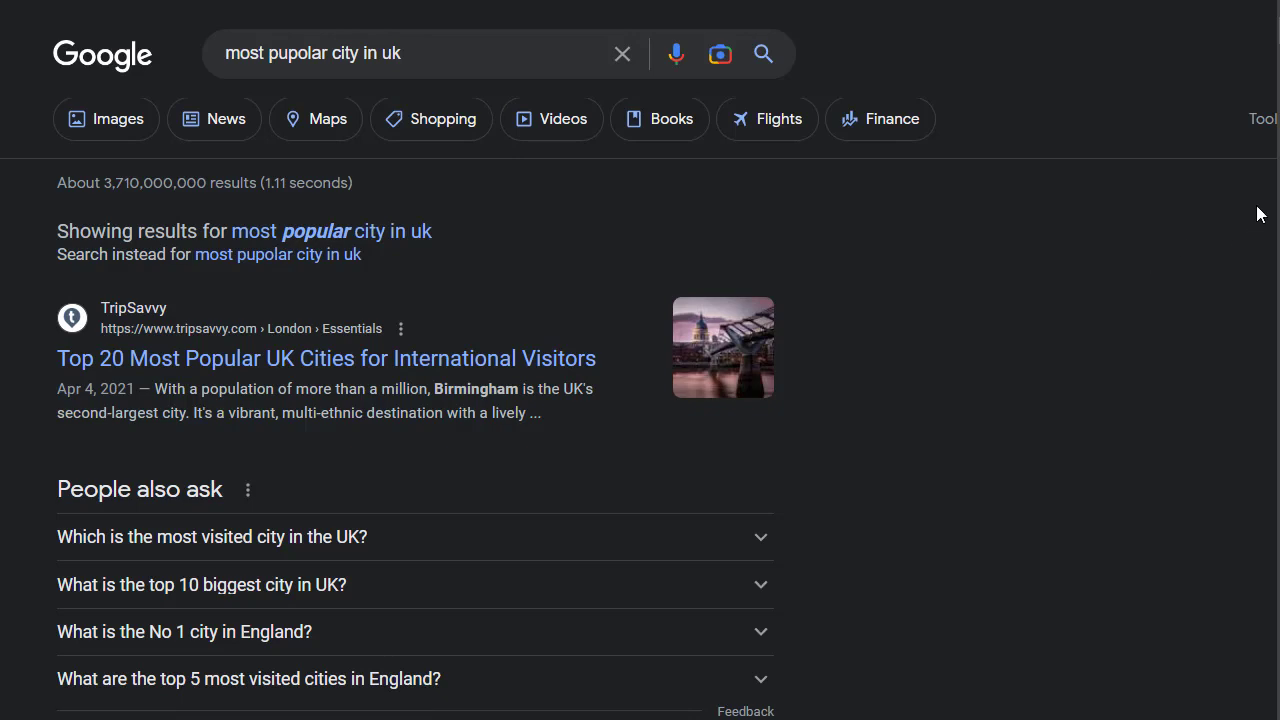
Copy London from the YouGov search result and try to set it as the job ad's Town/City.
scroll(415, 400, down, 4)
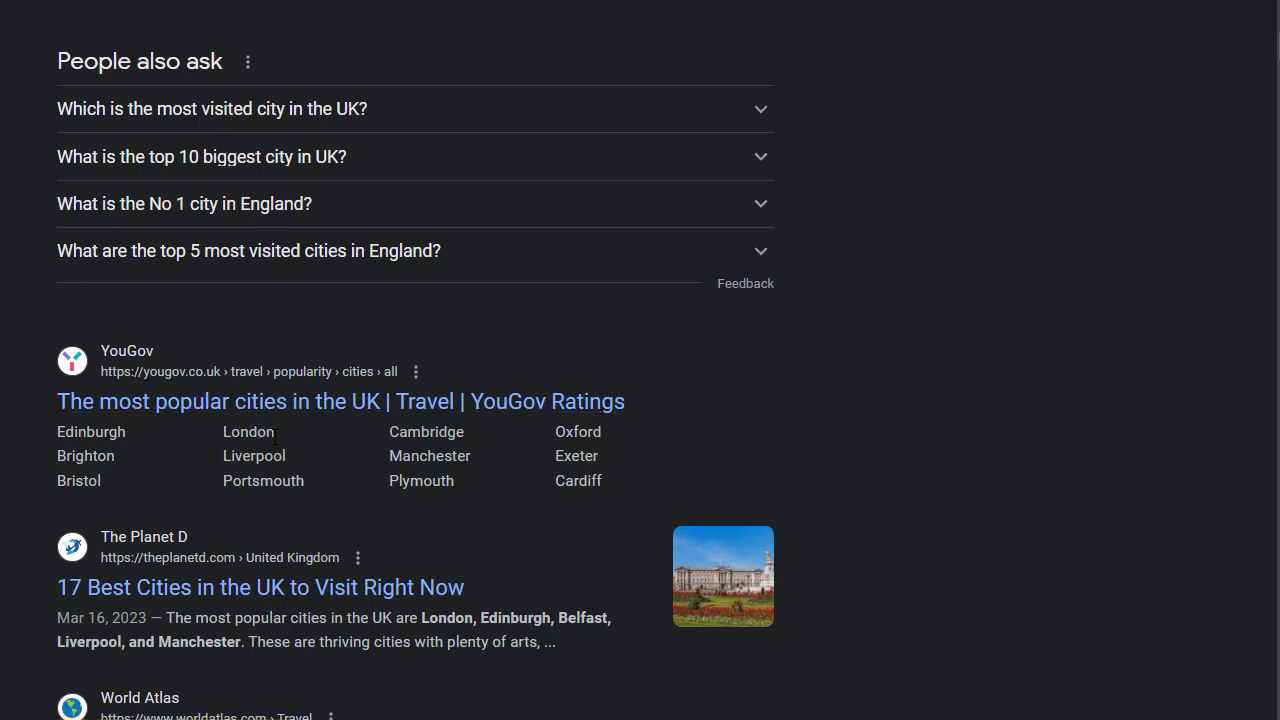
drag(282, 429, 223, 431)
key(ctrl+c)
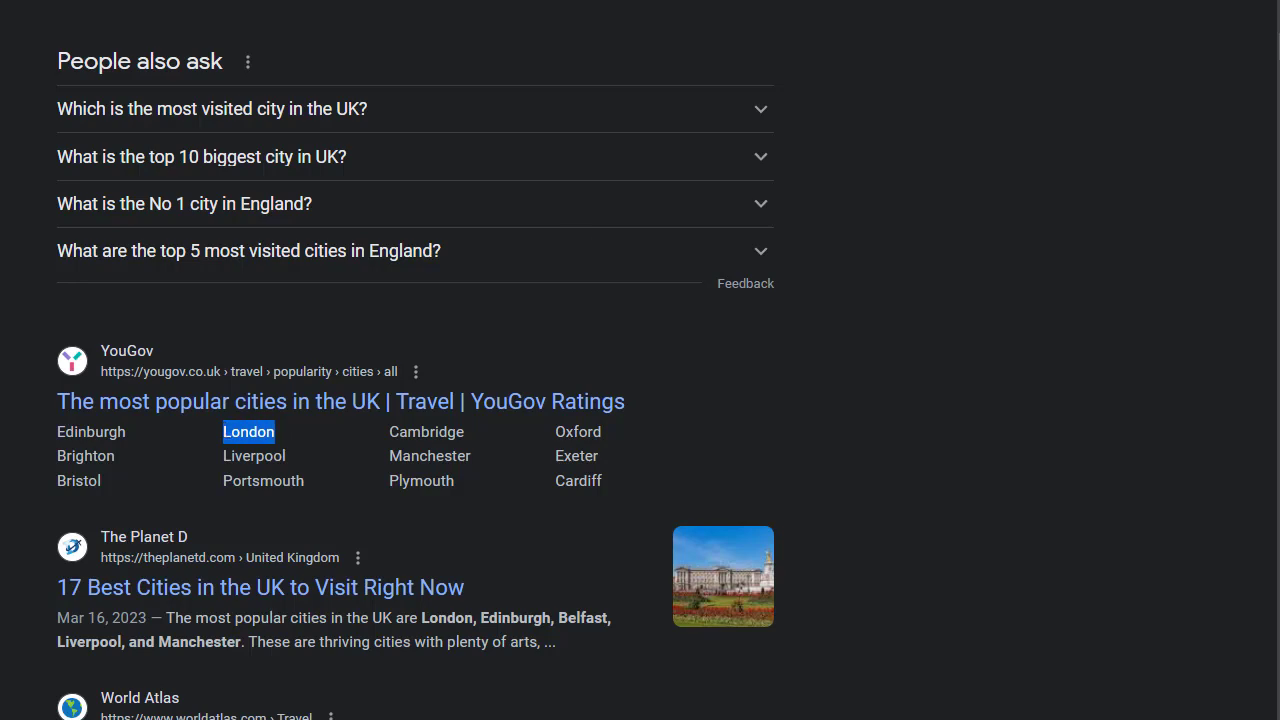
click(950, 2)
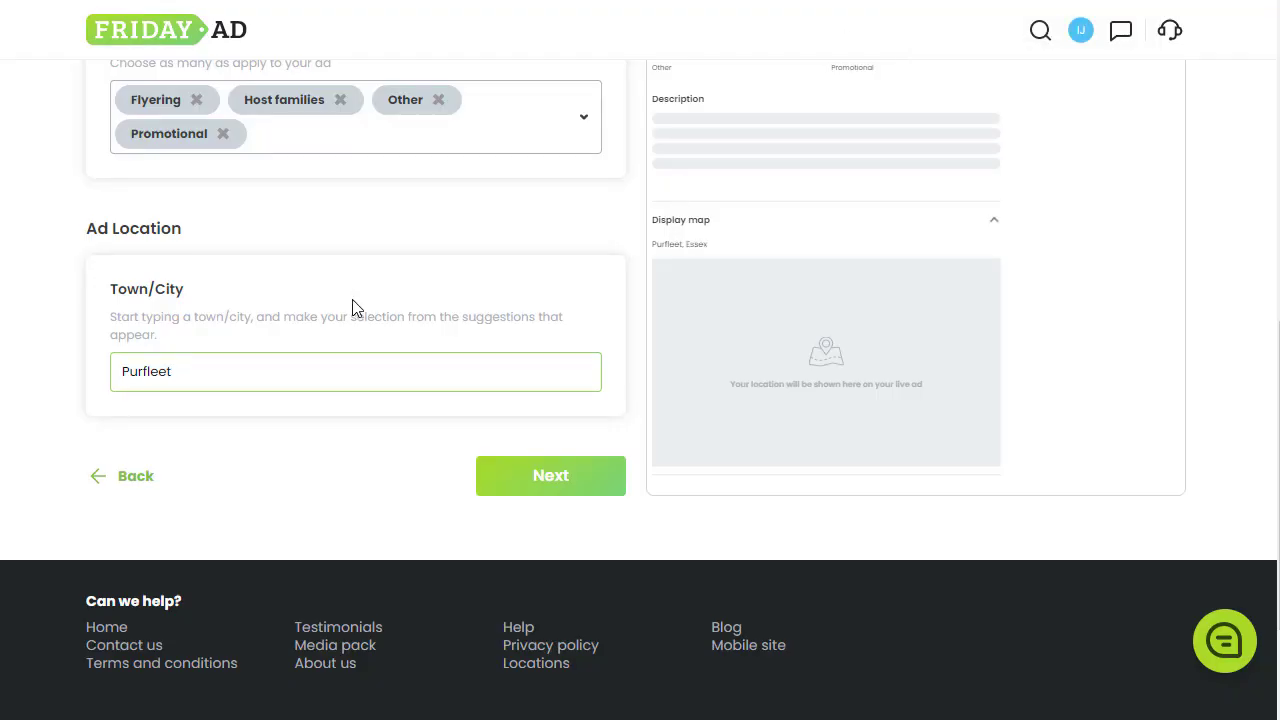
key(ctrl+a)
key(ctrl+v)
click(258, 432)
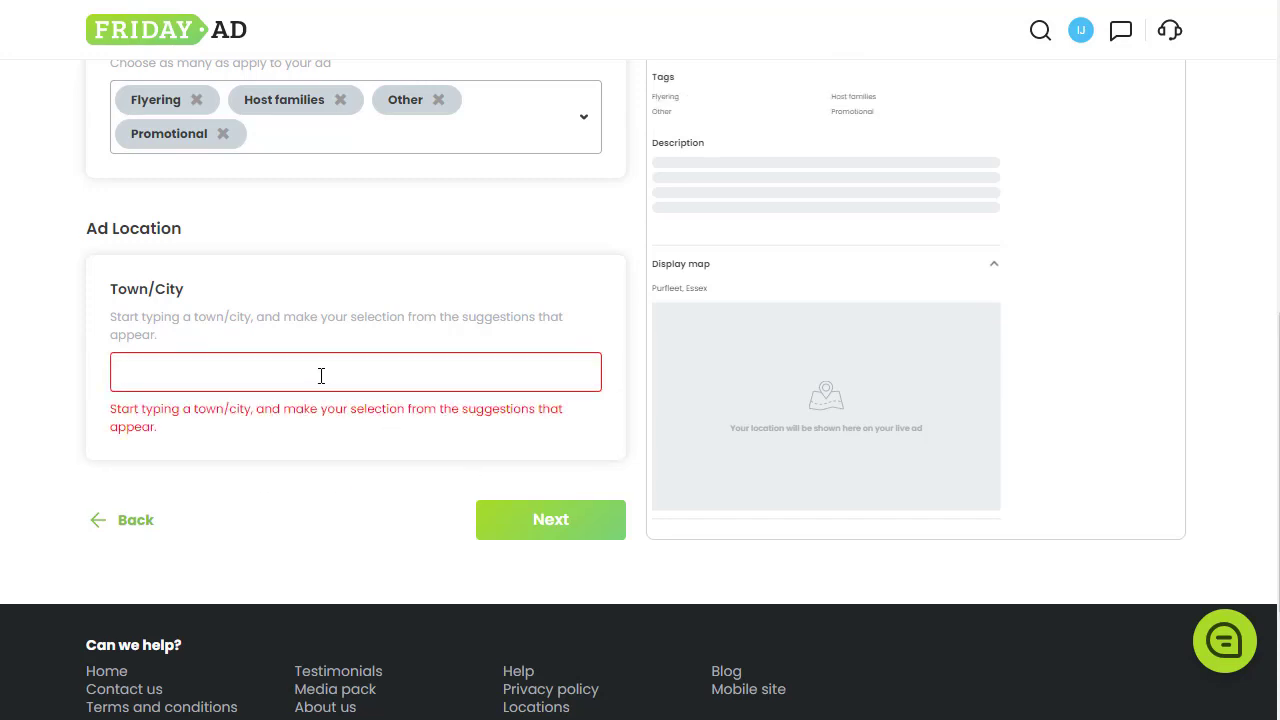
click(318, 375)
text(lo)
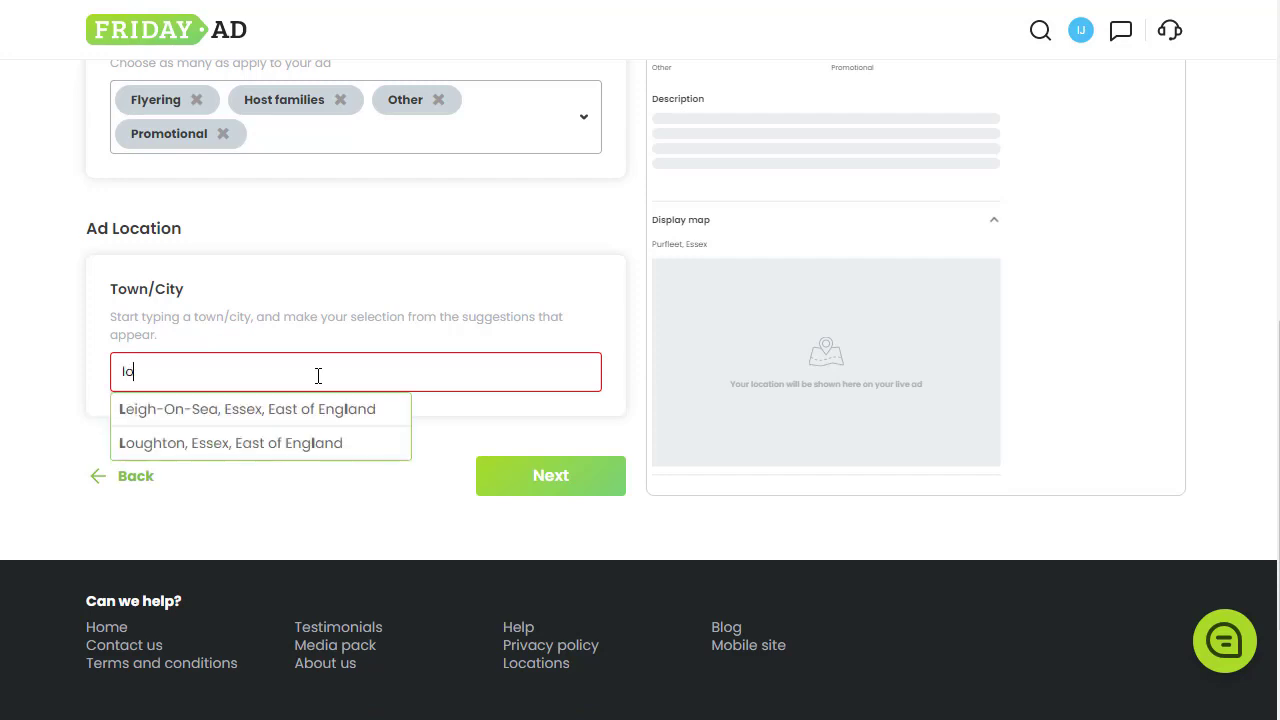
text(ndon)
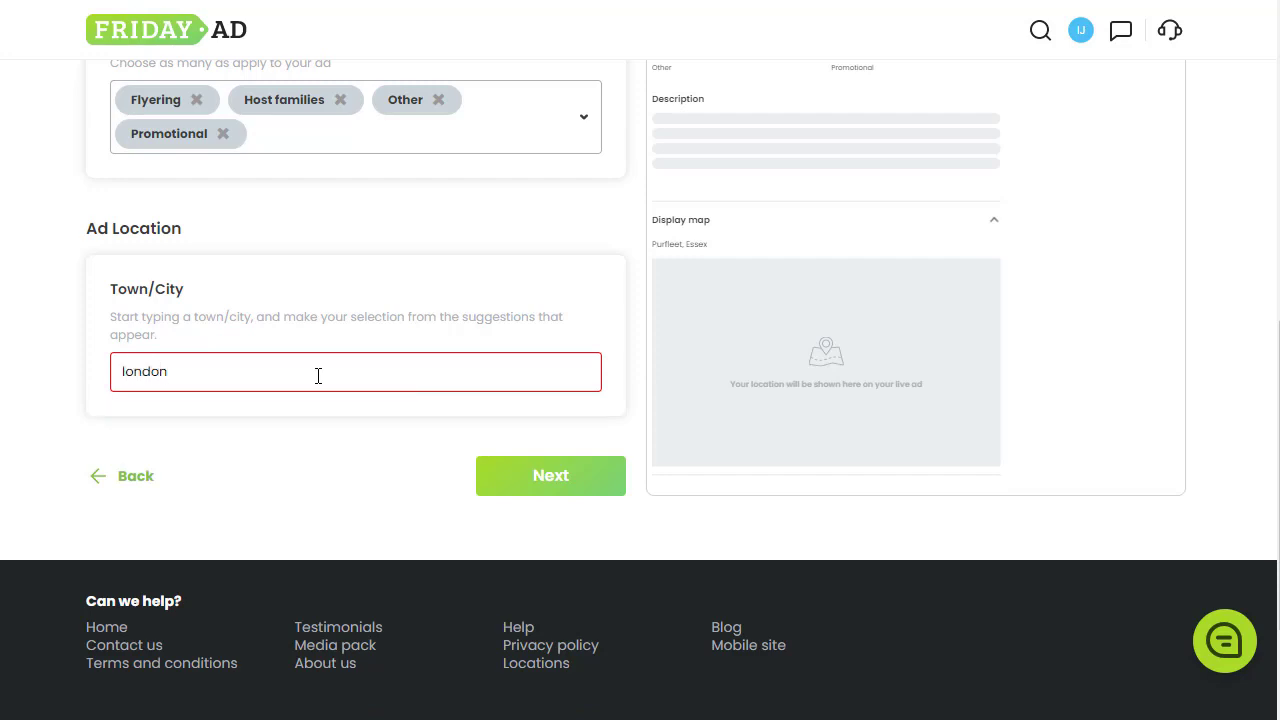
Set the ad's Town/City to the suggested Leigh-On-Sea, Essex, East of England.
key(BackSpace)
key(BackSpace)
key(BackSpace)
text(L)
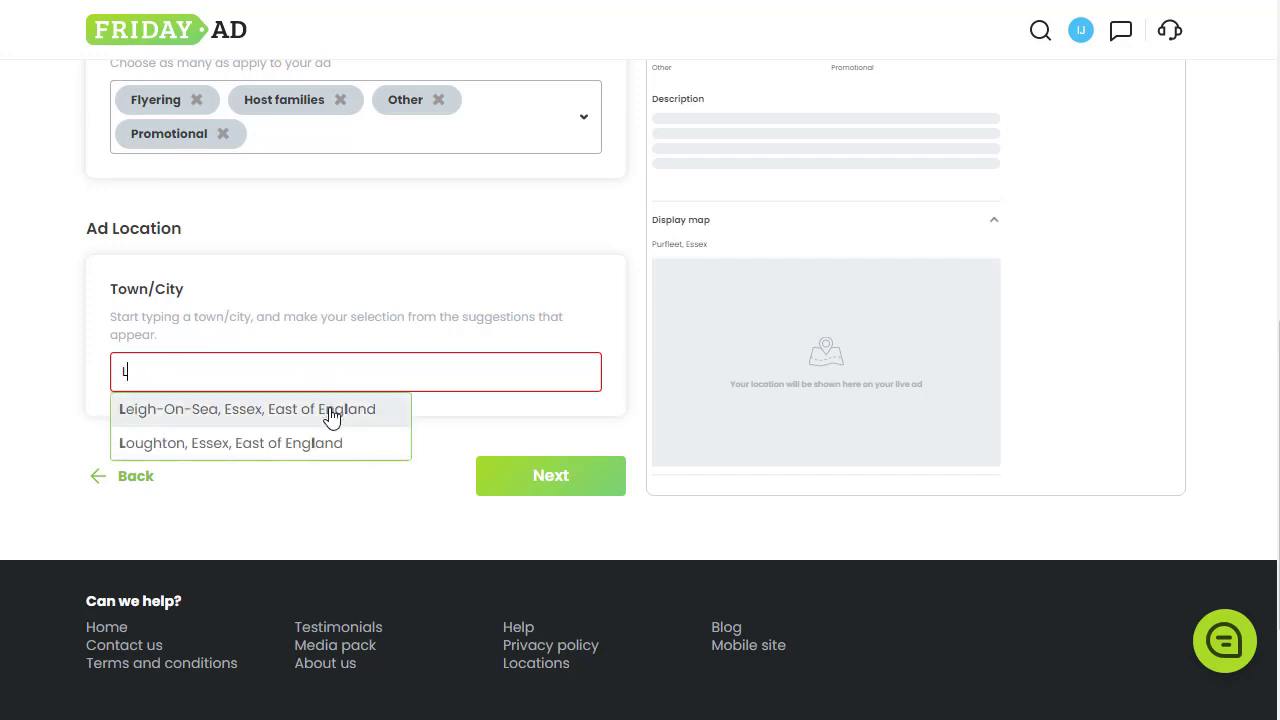
click(333, 414)
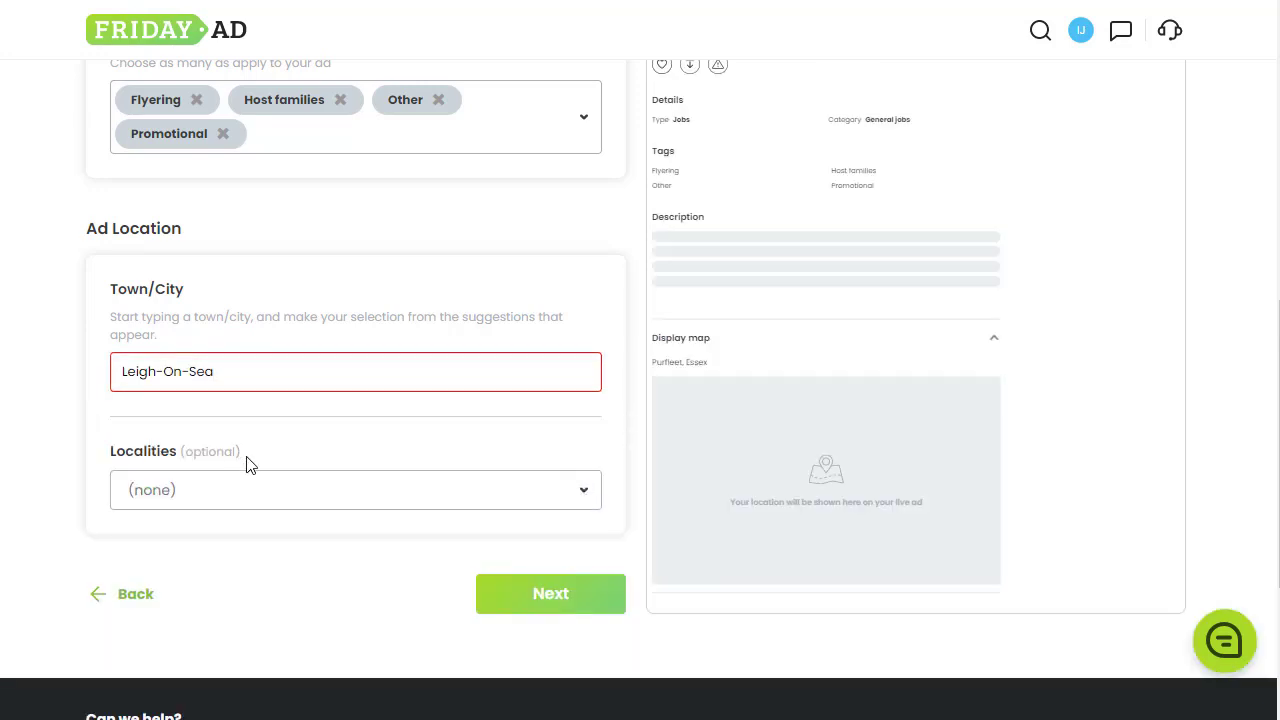
click(279, 455)
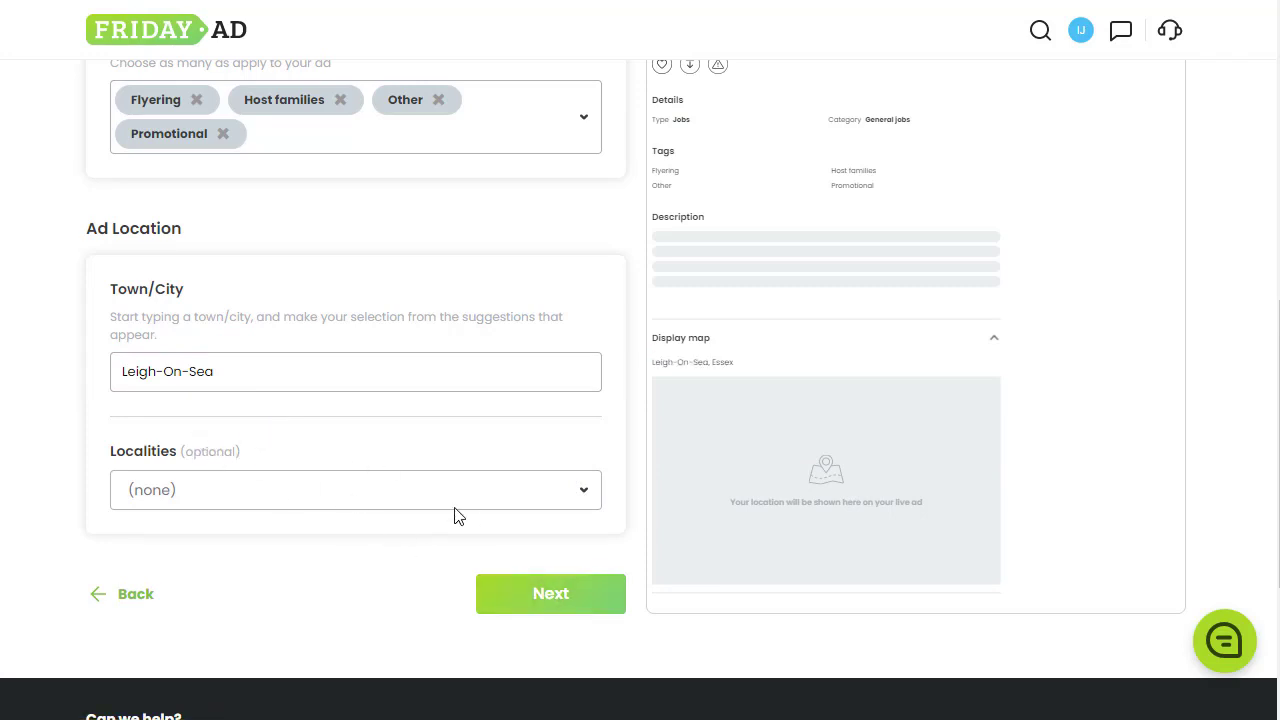
Check the optional Localities choices, leave the locality unset and continue to the About stage.
click(346, 484)
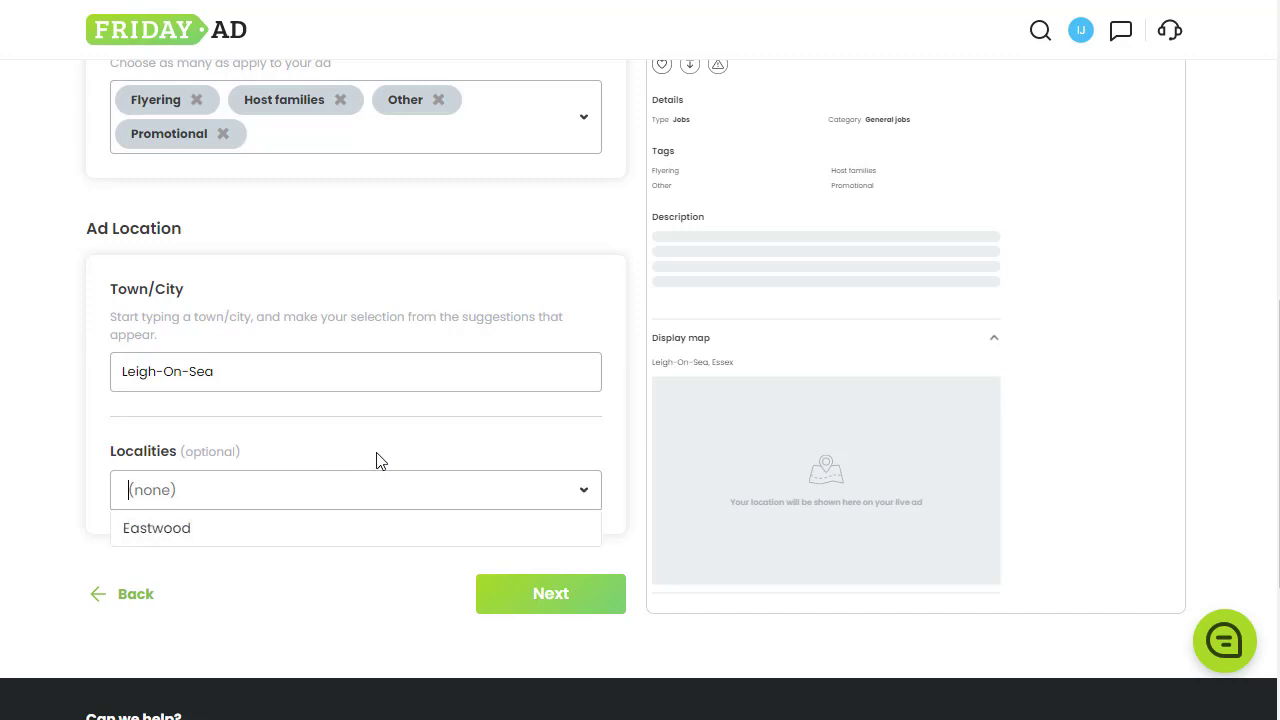
click(379, 460)
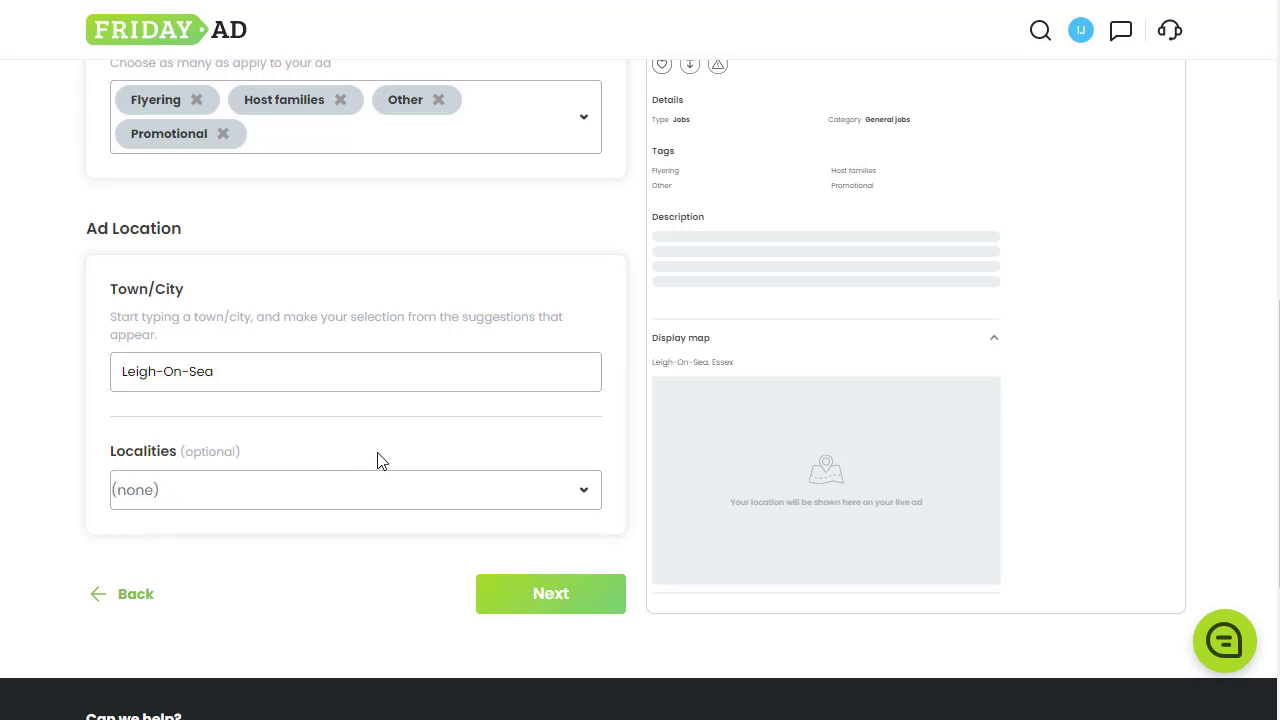
click(565, 600)
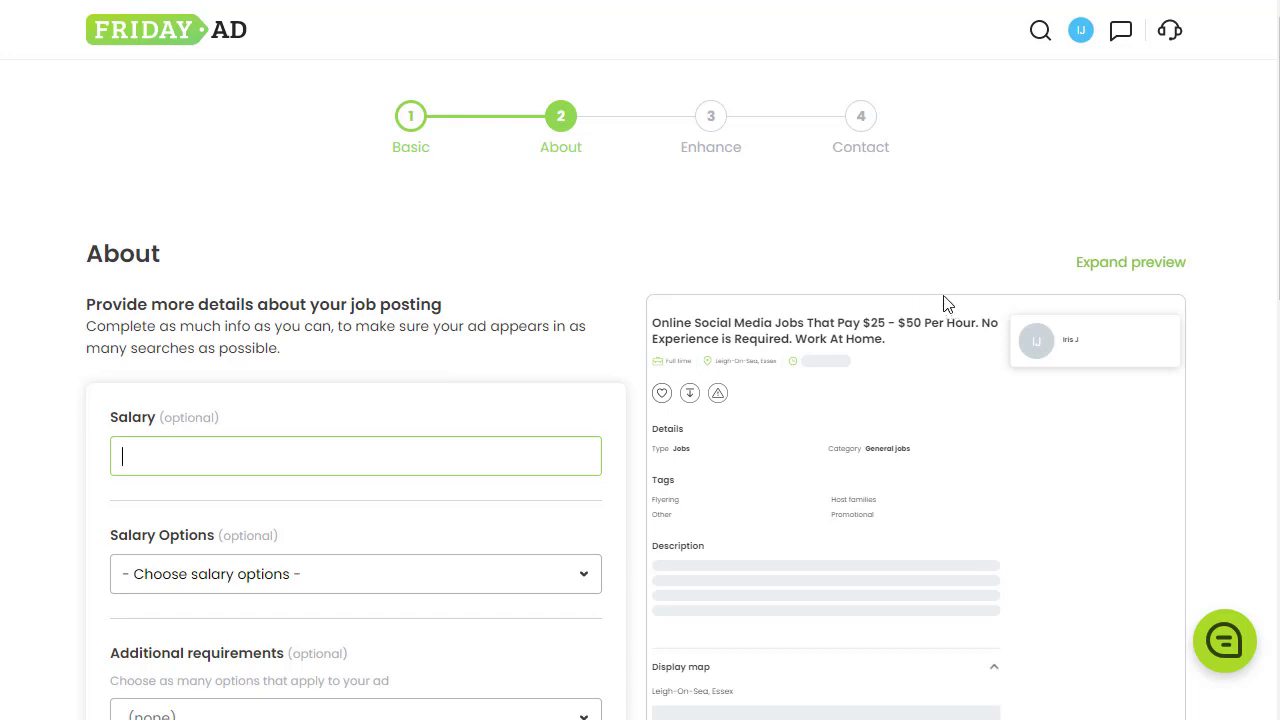
Copy "$25 - $50 Per Hour" from the Sticky Notes headline into Salary and set Salary Options to Hourly.
drag(745, 323, 760, 323)
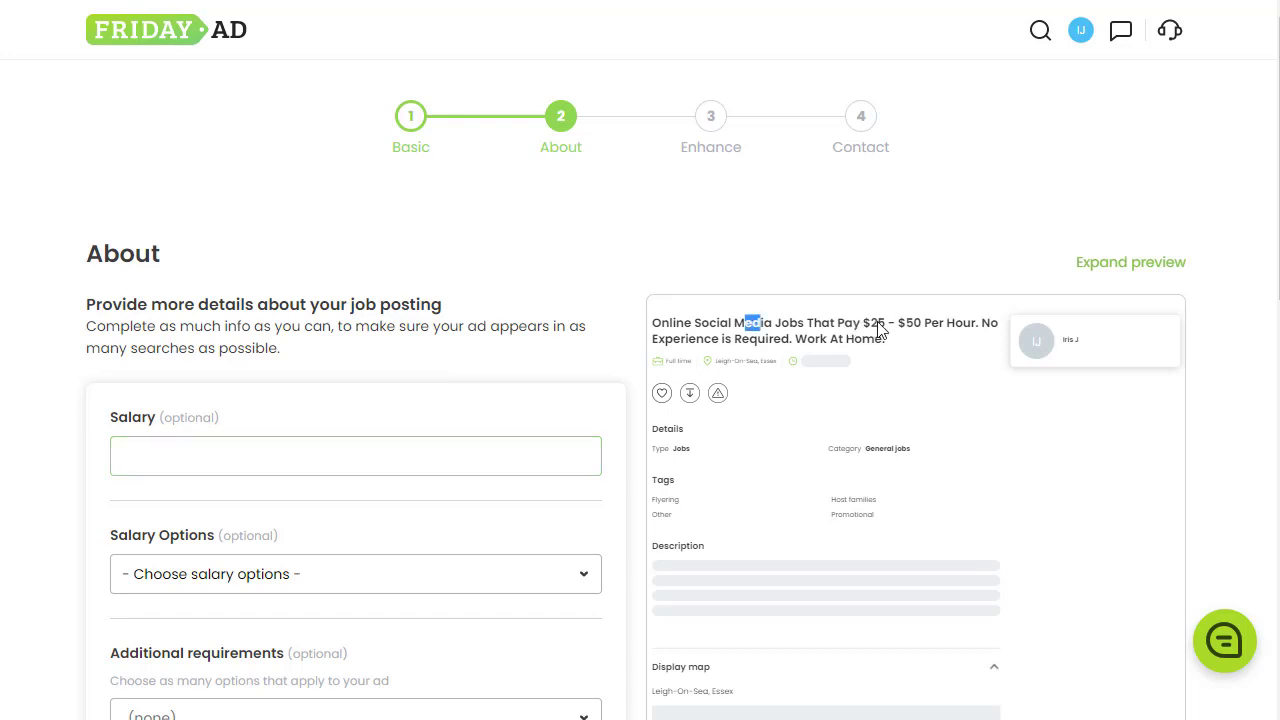
click(905, 260)
mouse_move(703, 718)
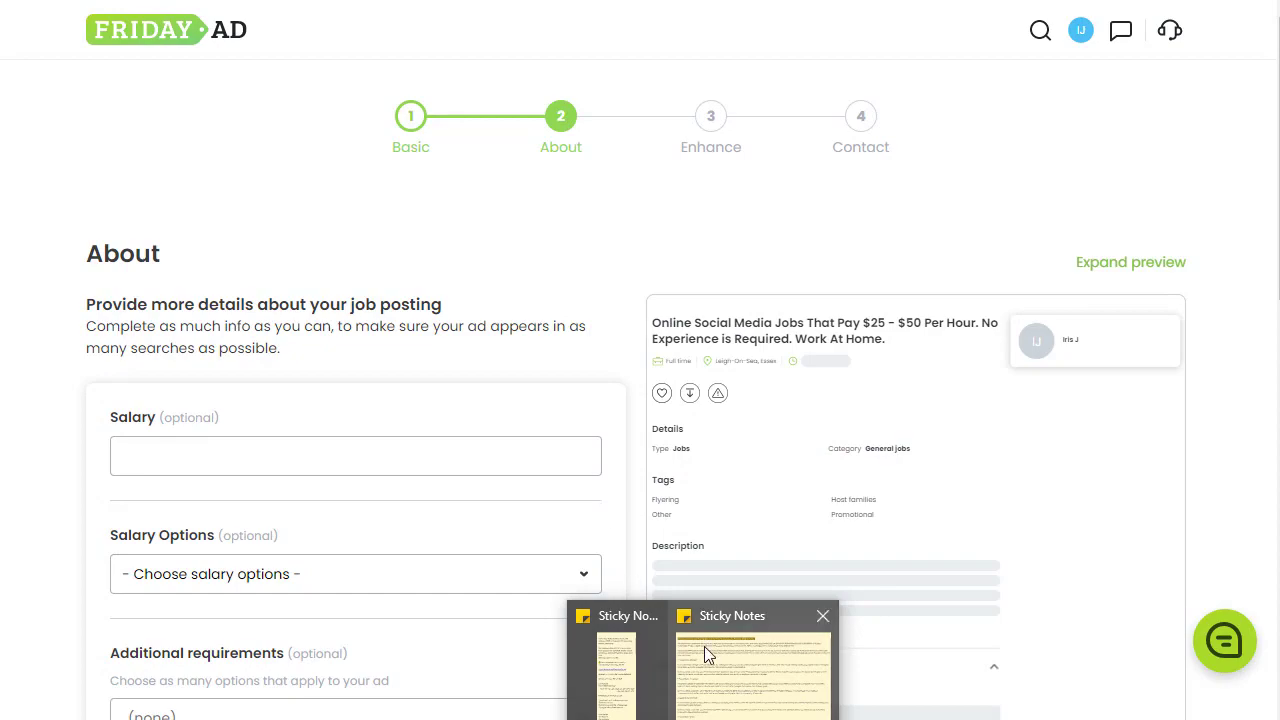
click(735, 678)
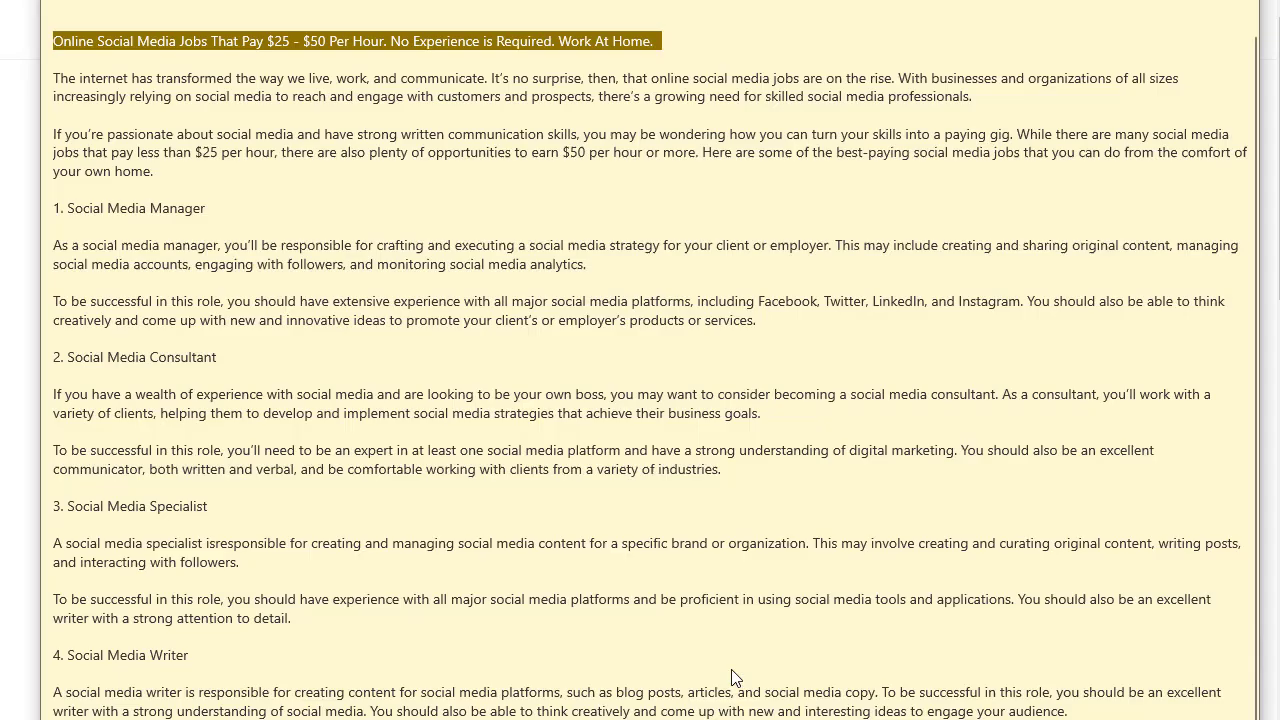
click(380, 38)
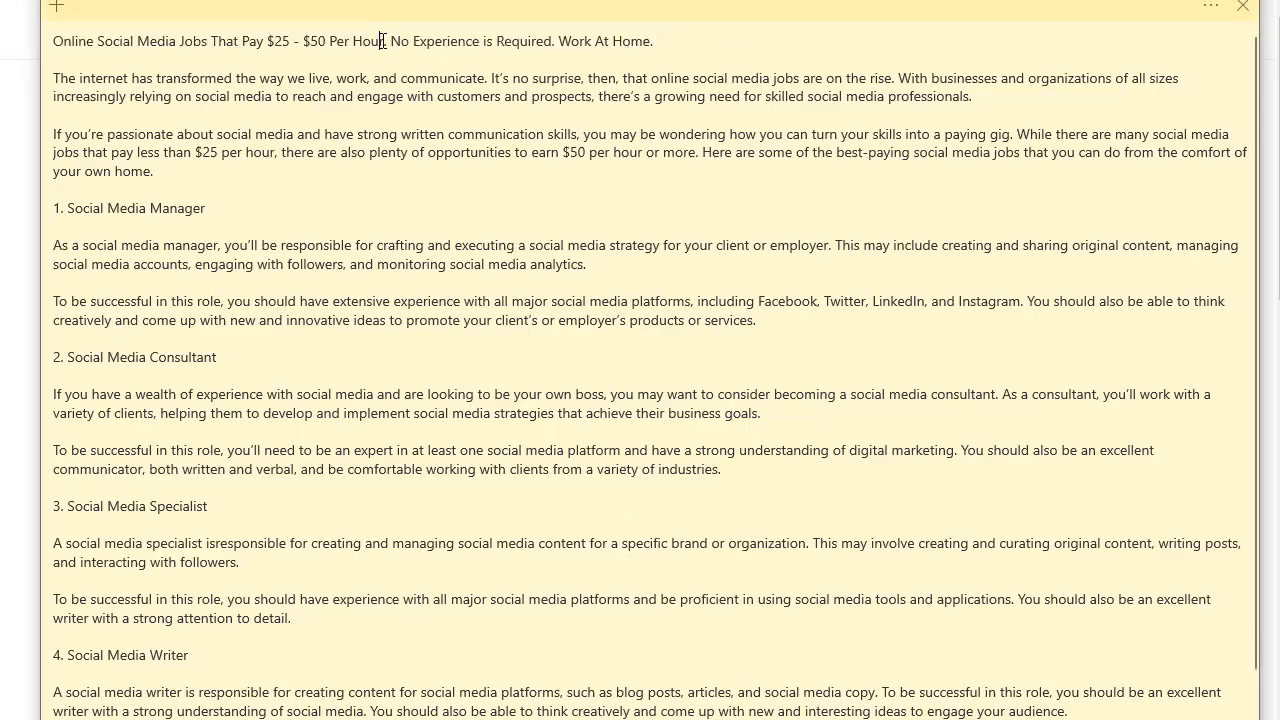
drag(385, 44, 268, 44)
key(ctrl+c)
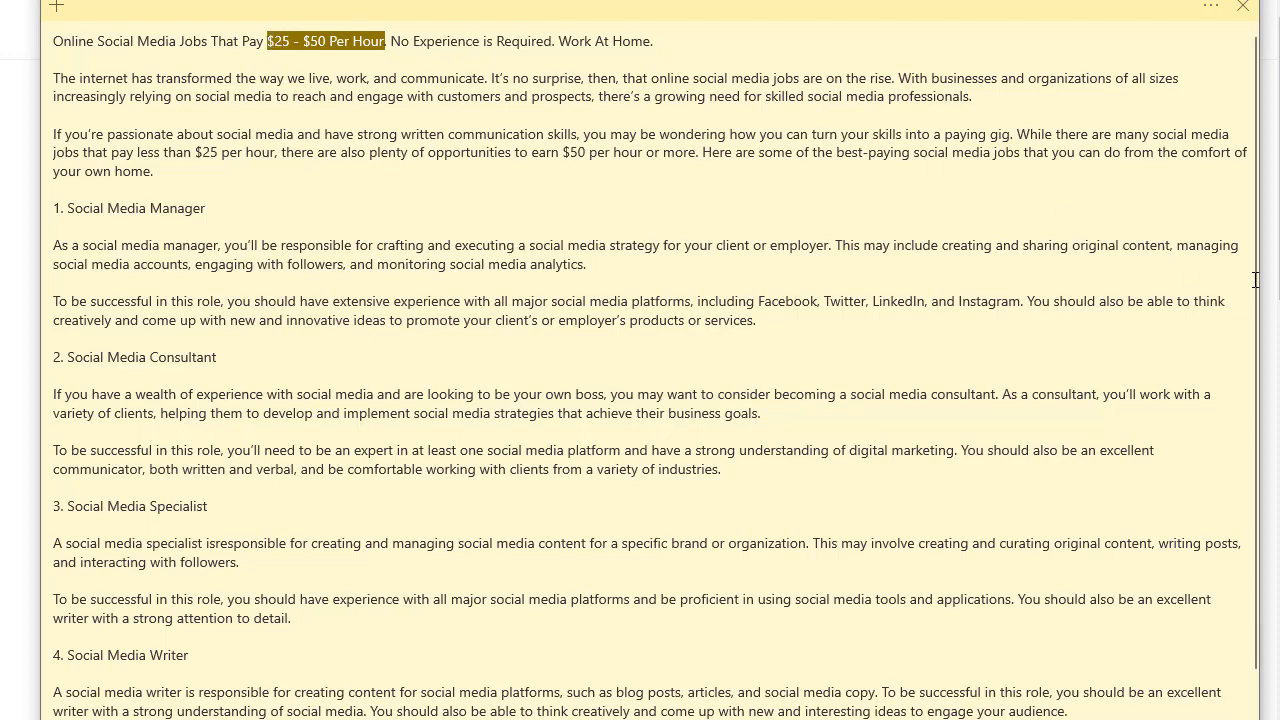
click(1272, 318)
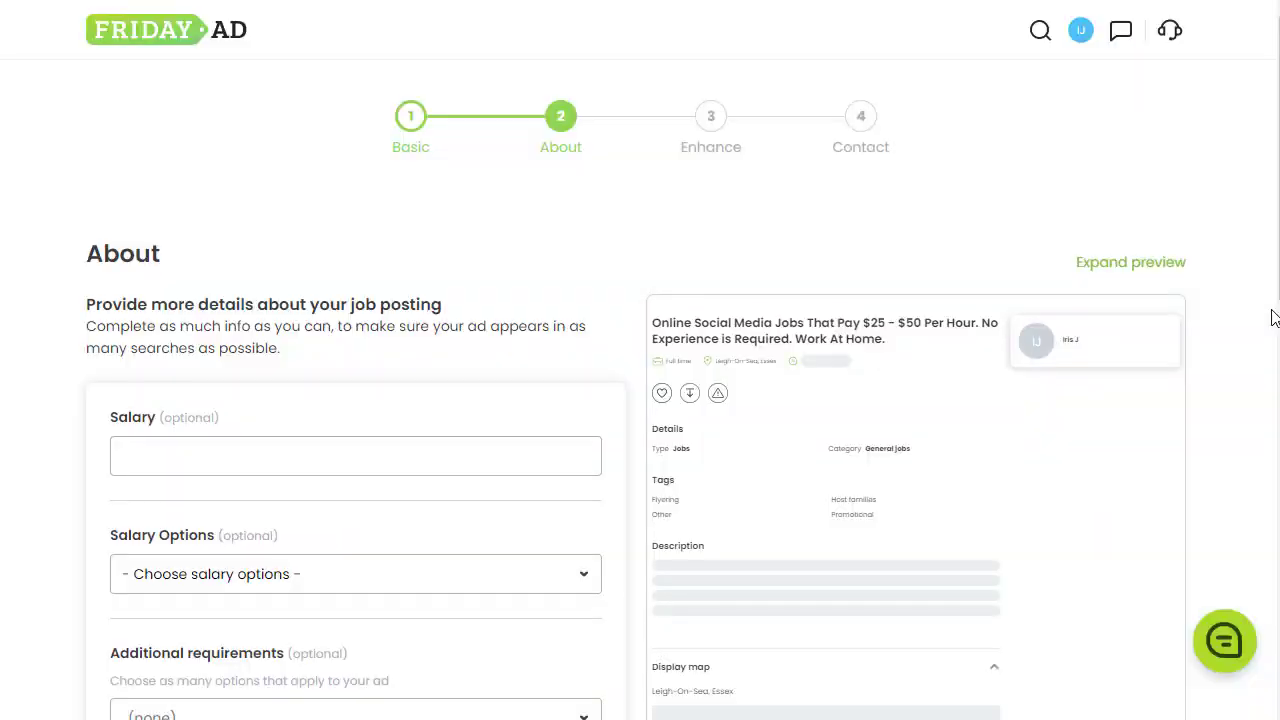
click(368, 460)
key(ctrl+v)
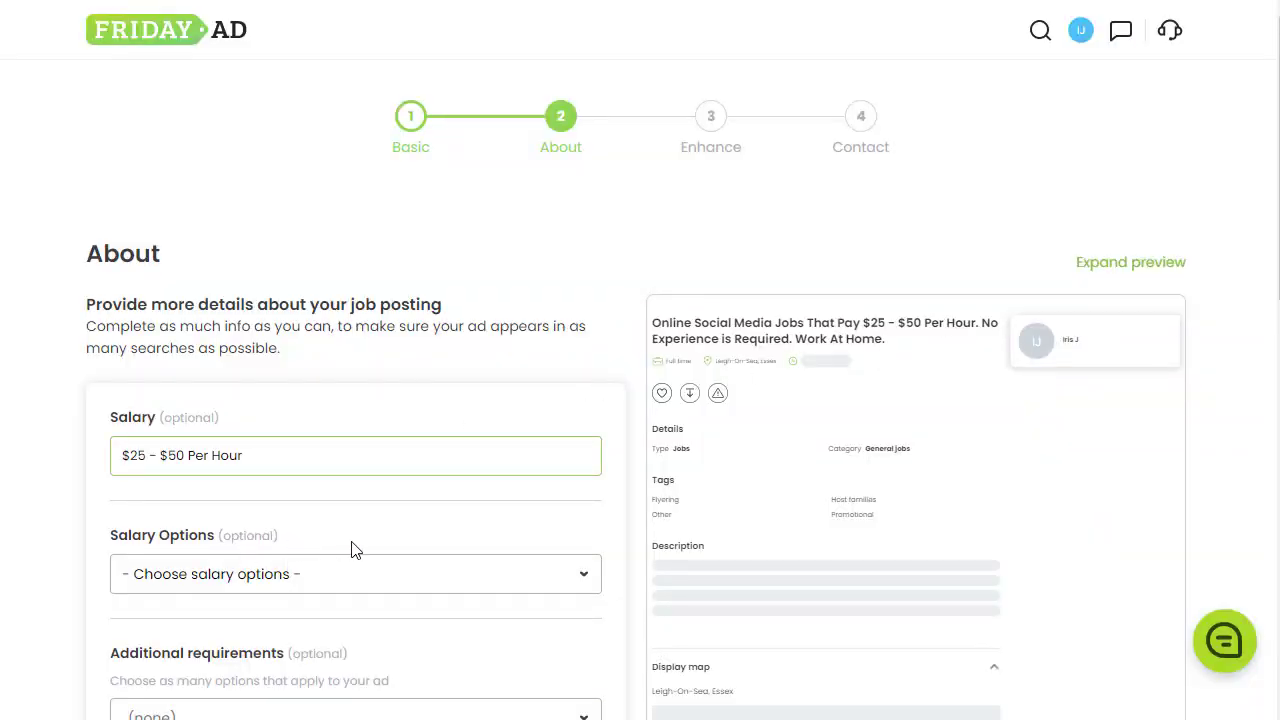
click(534, 577)
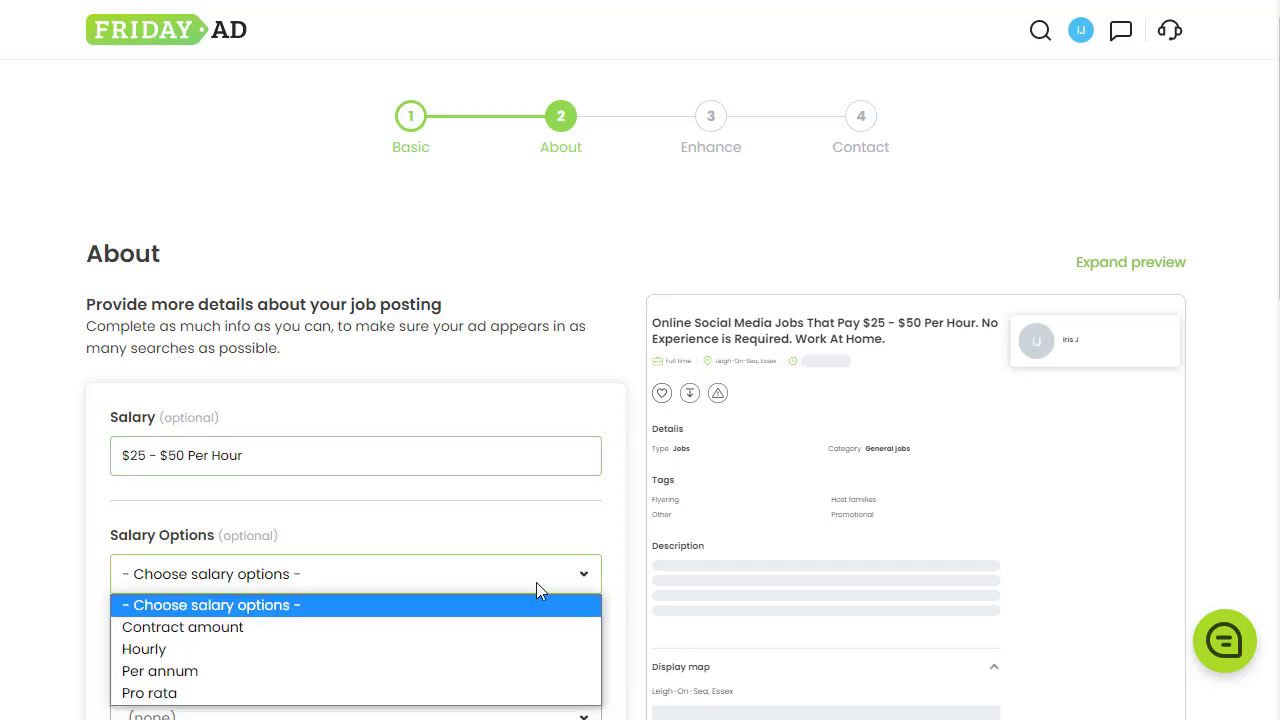
click(218, 657)
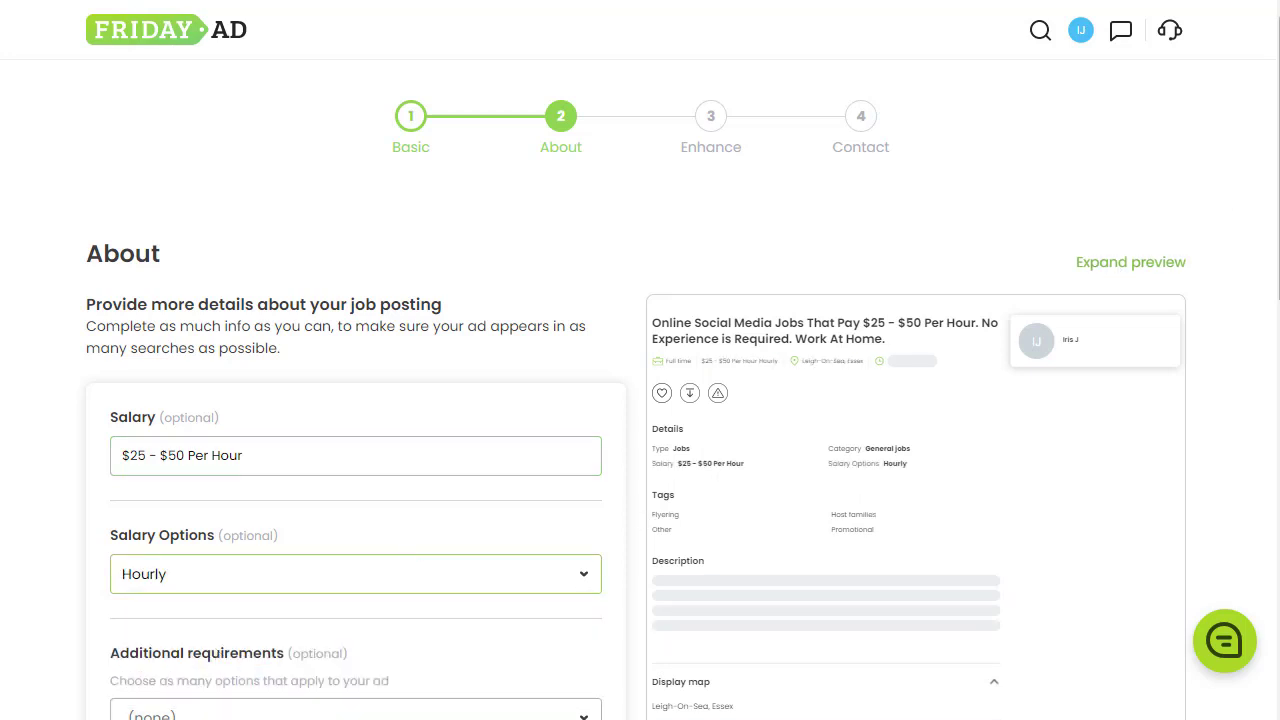
Switch to Sticky Notes and copy the article text below the headline, from the introduction through the Social Media Strategist section.
scroll(1266, 314, down, 4)
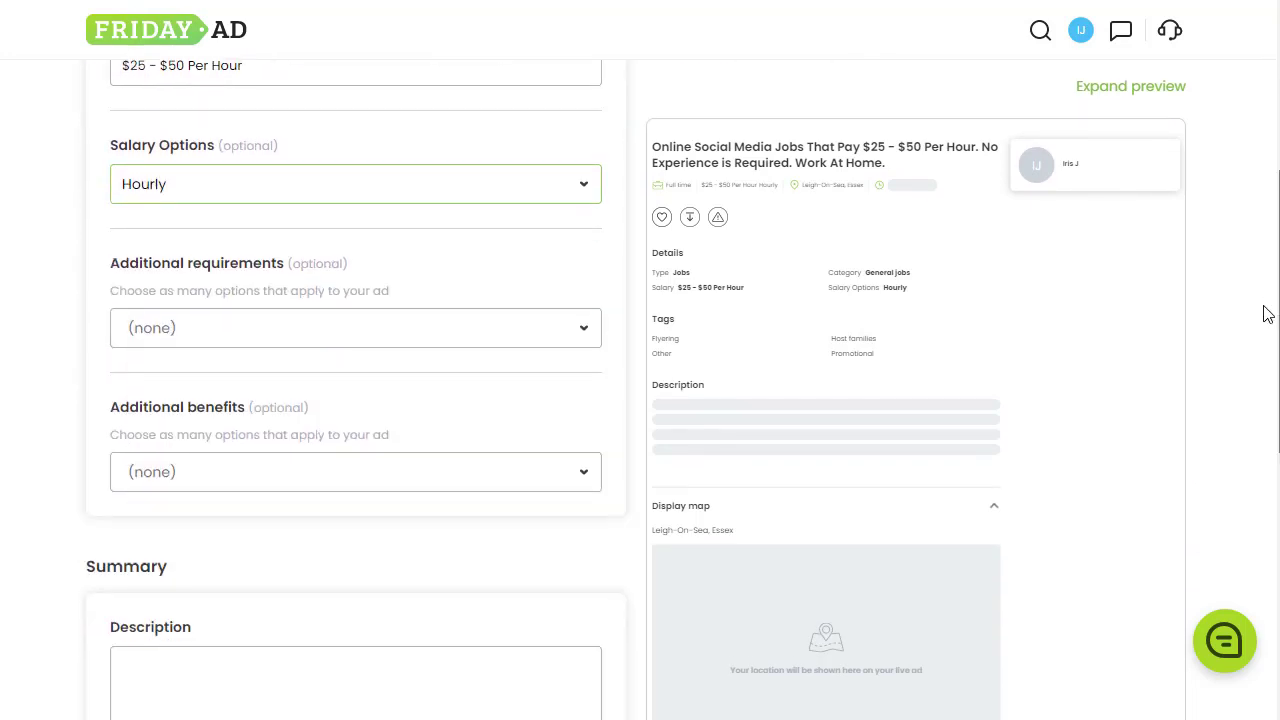
scroll(1260, 330, down, 1)
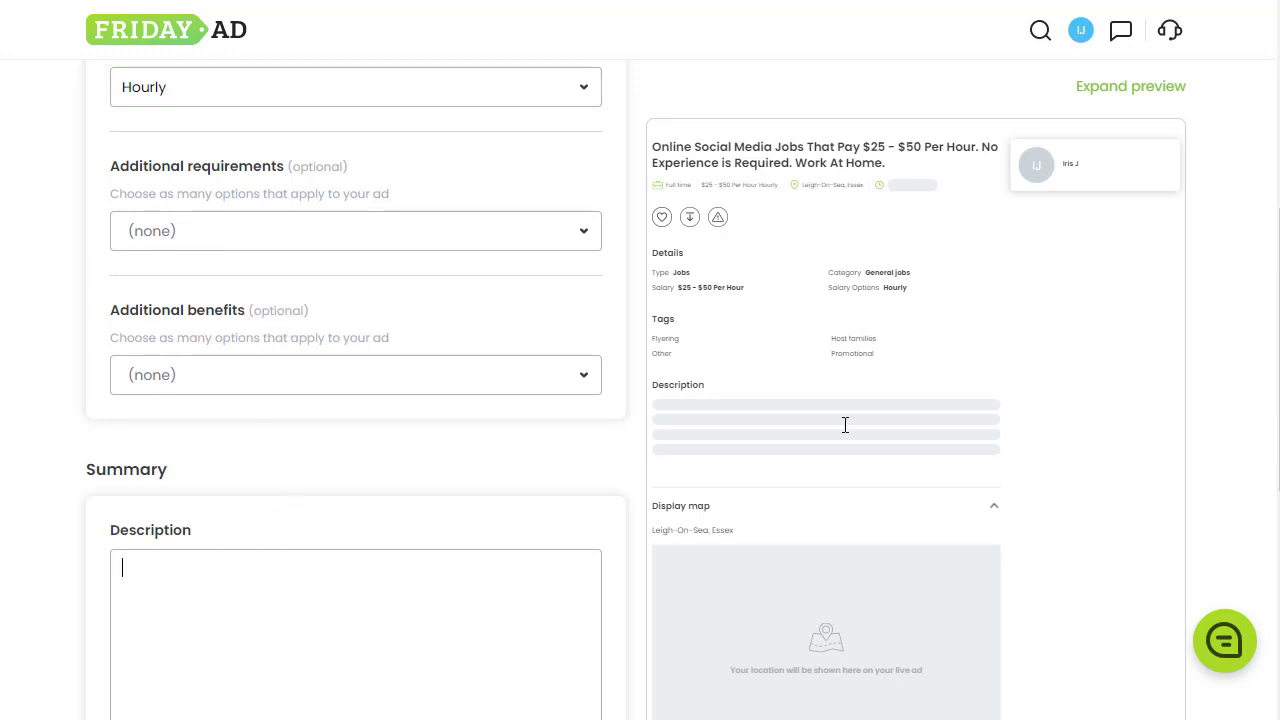
drag(1277, 223, 1277, 328)
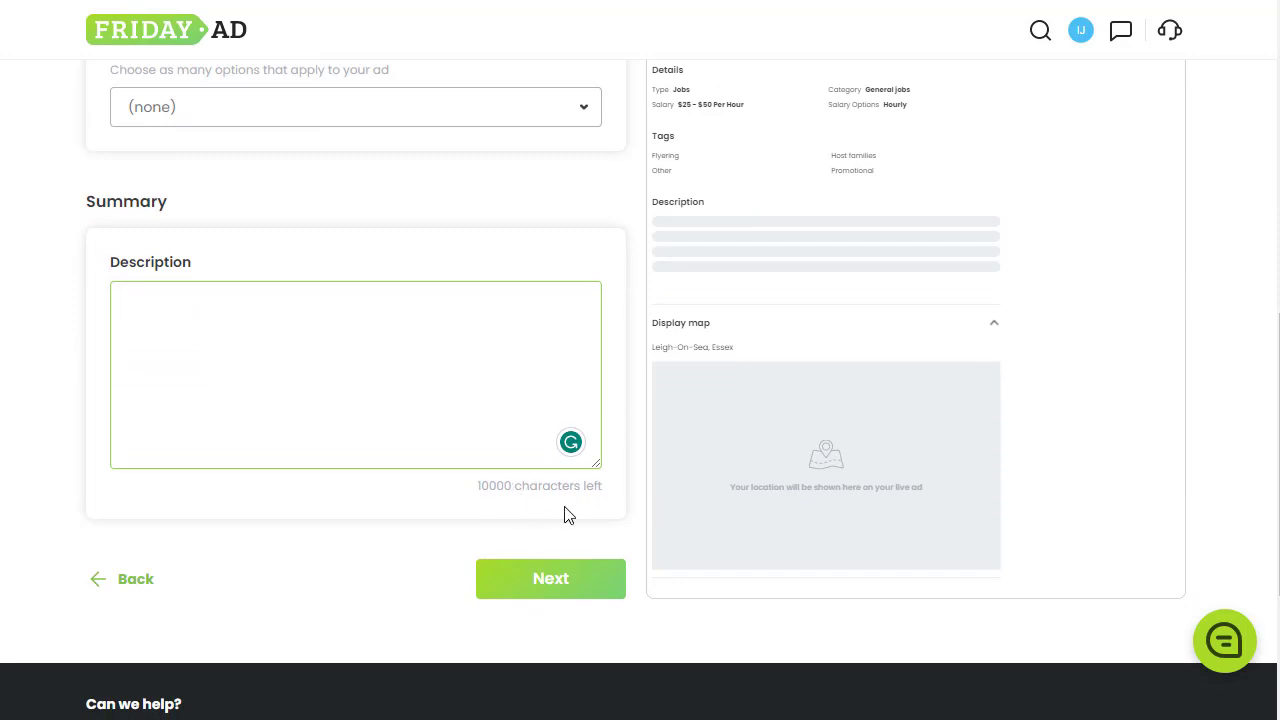
click(703, 719)
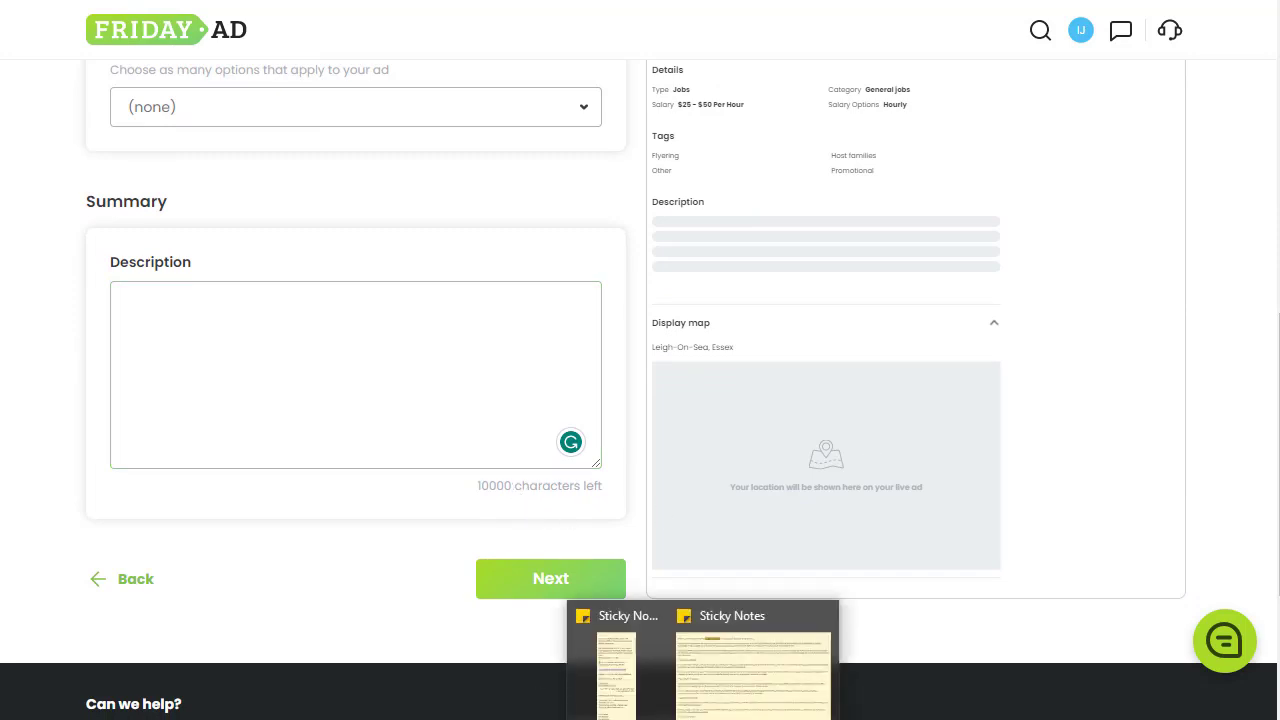
click(753, 670)
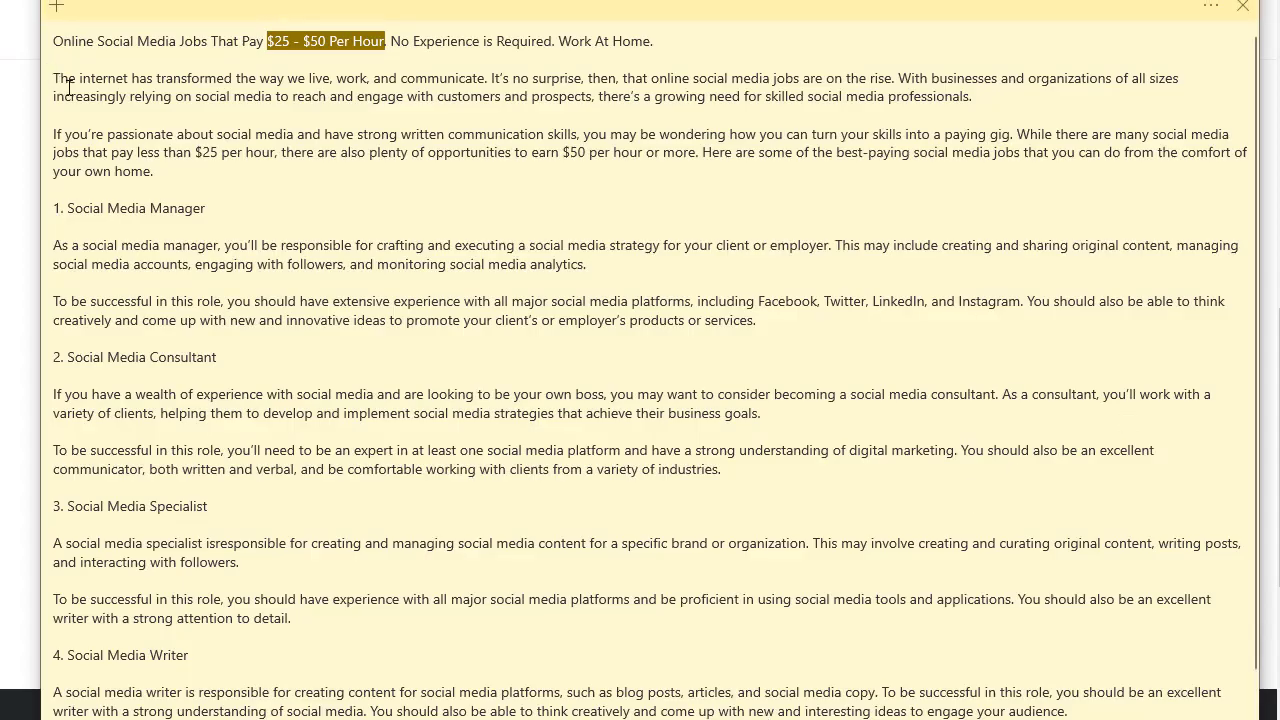
drag(55, 78, 1239, 644)
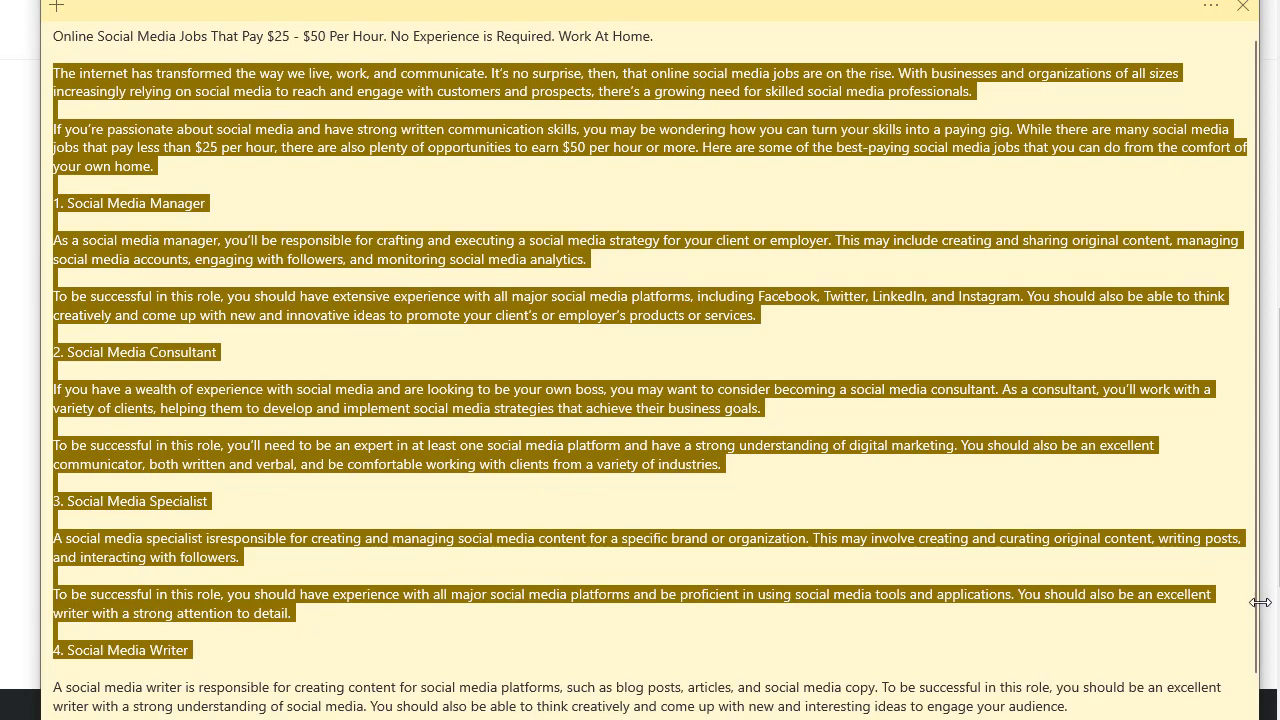
scroll(1258, 600, down, 2)
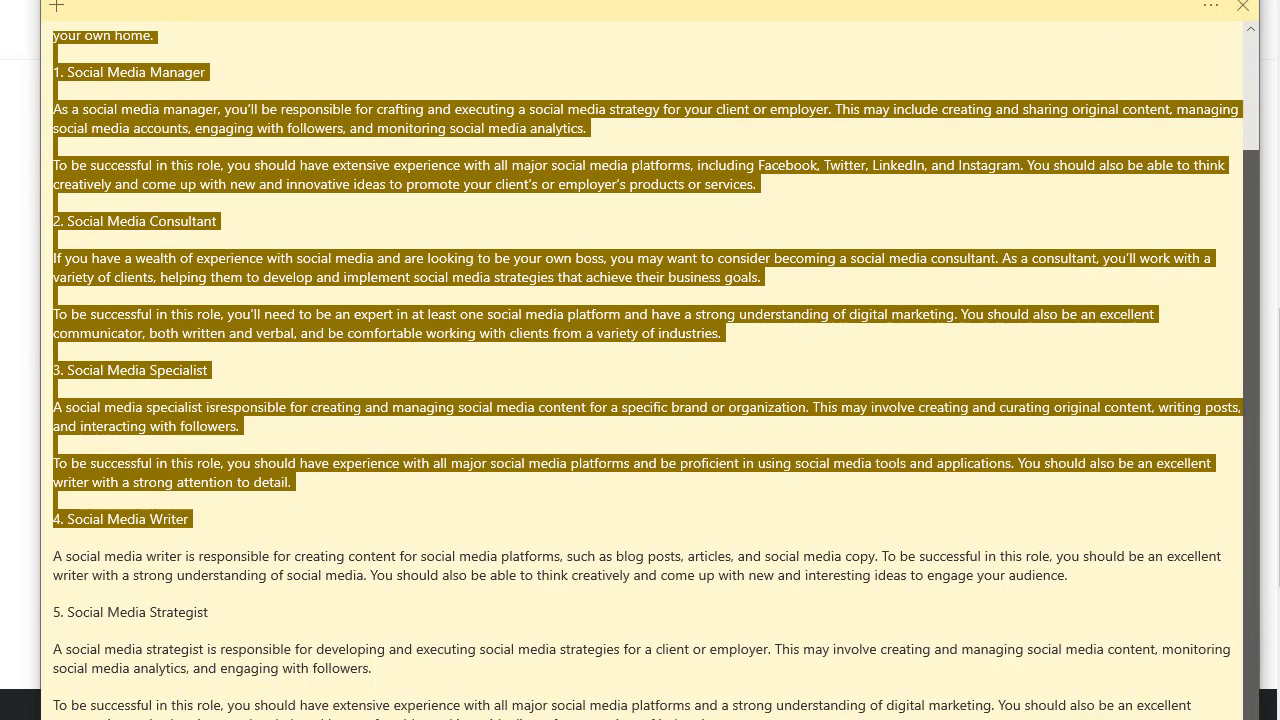
click(903, 716)
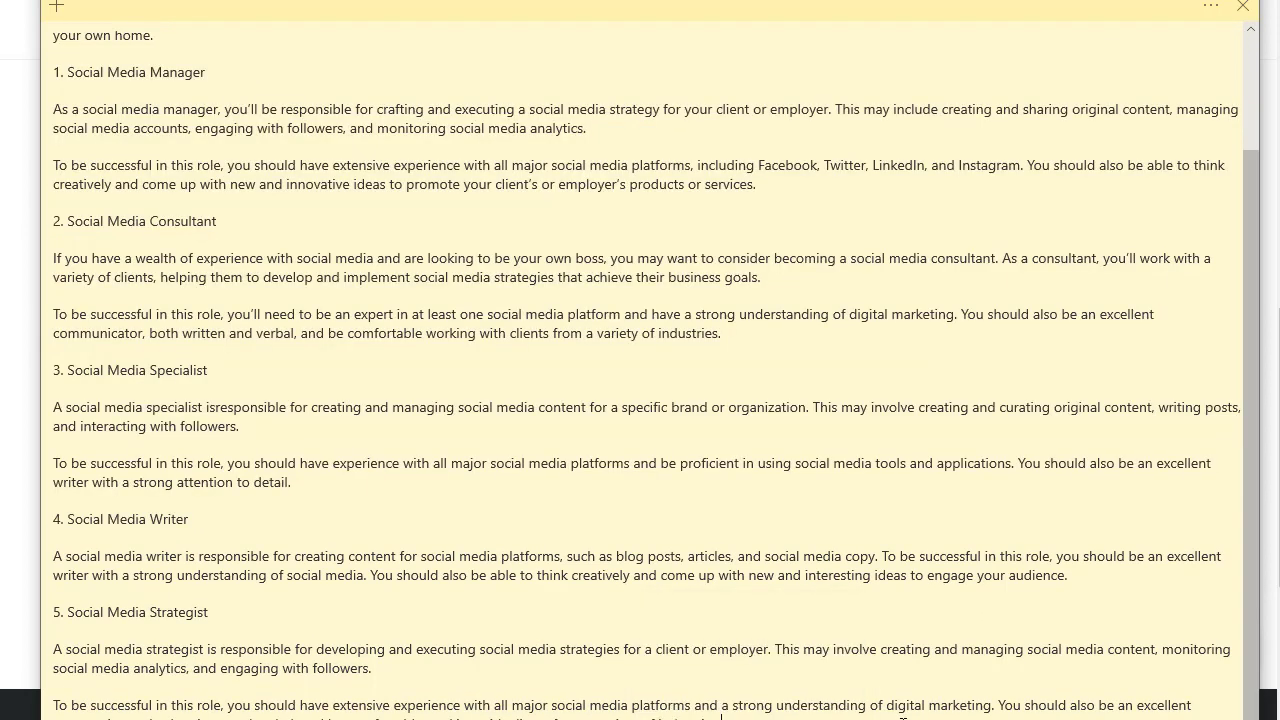
drag(743, 716, 53, 82)
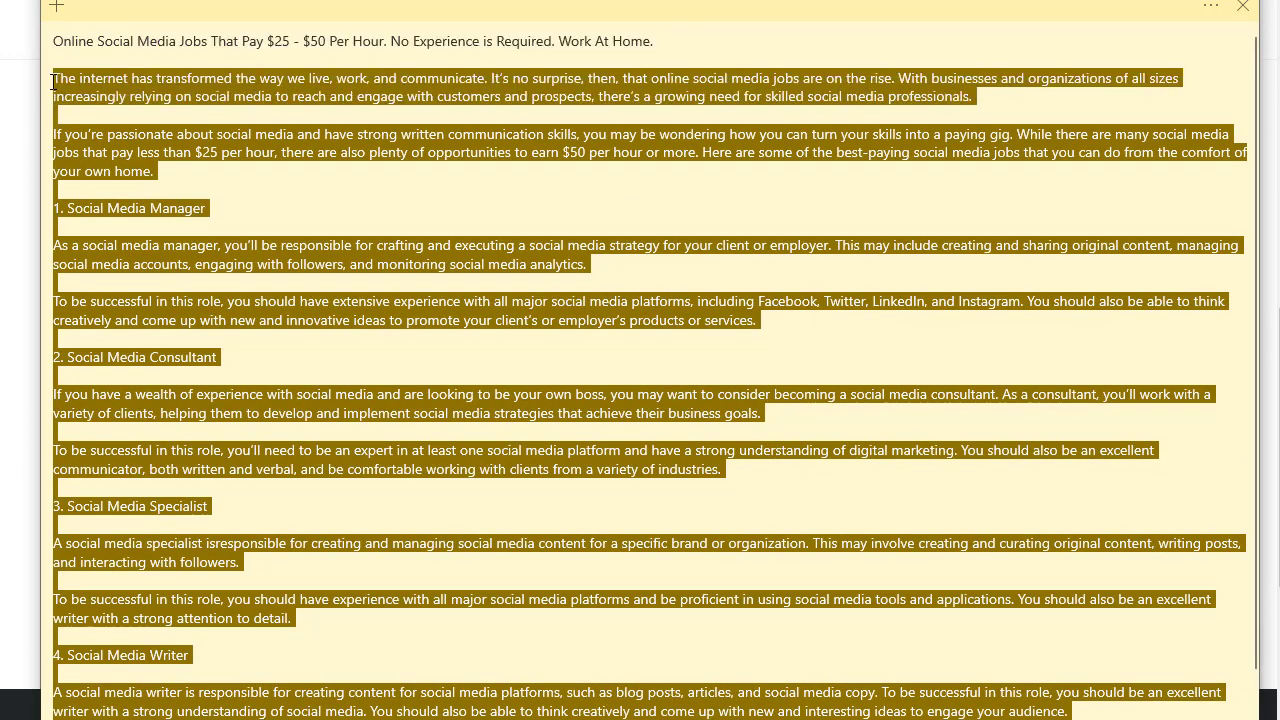
right_click(72, 82)
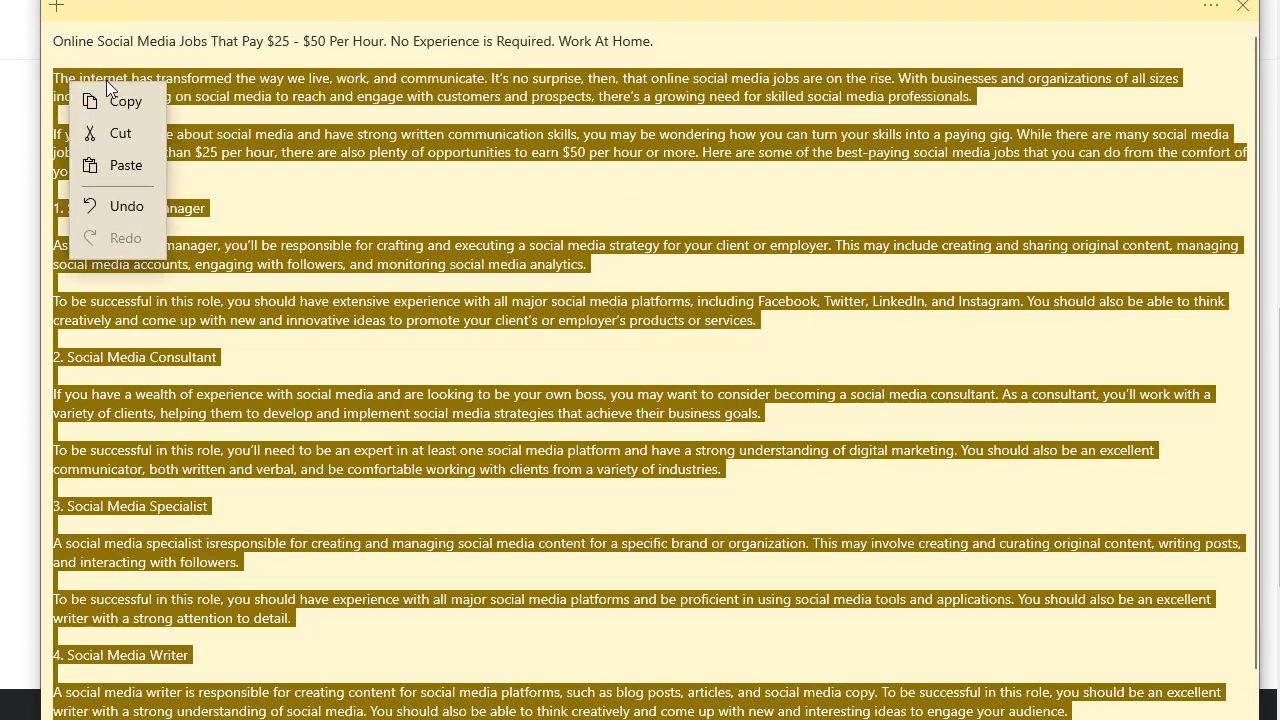
click(126, 99)
Paste the copied article into the Friday-Ad job ad's Description and remove the trailing blank line.
click(9, 146)
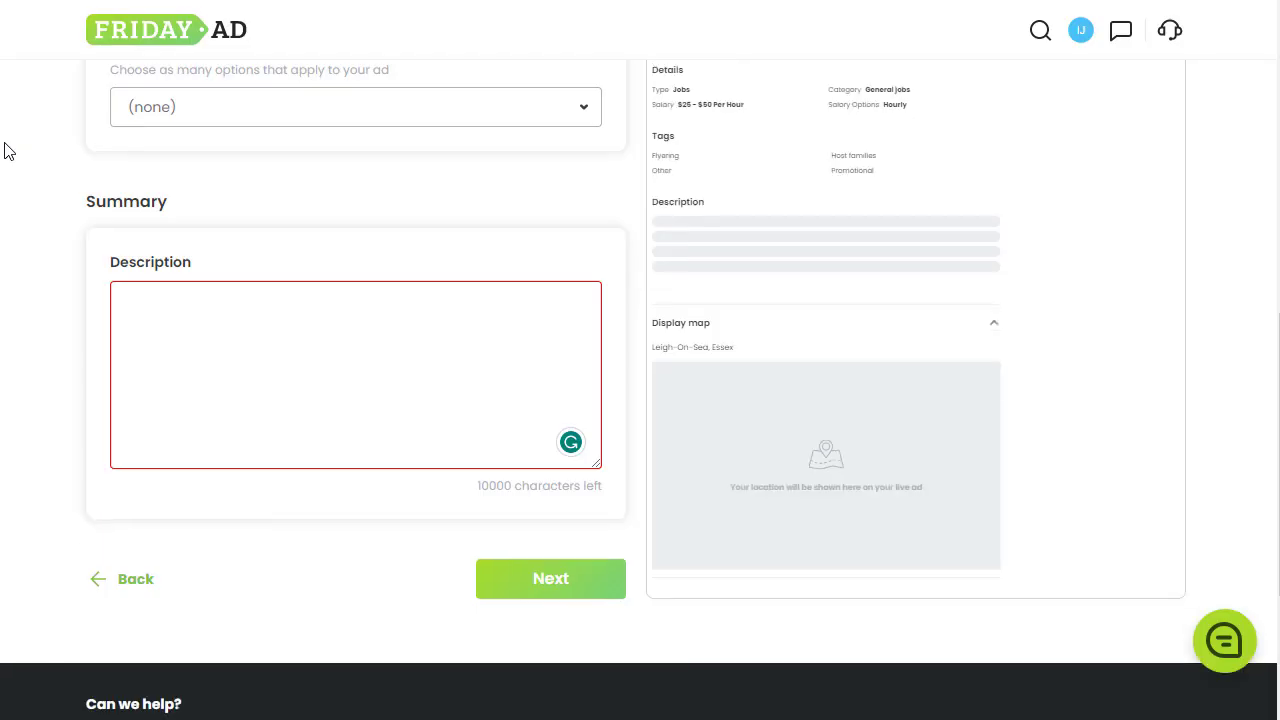
key(ctrl+v)
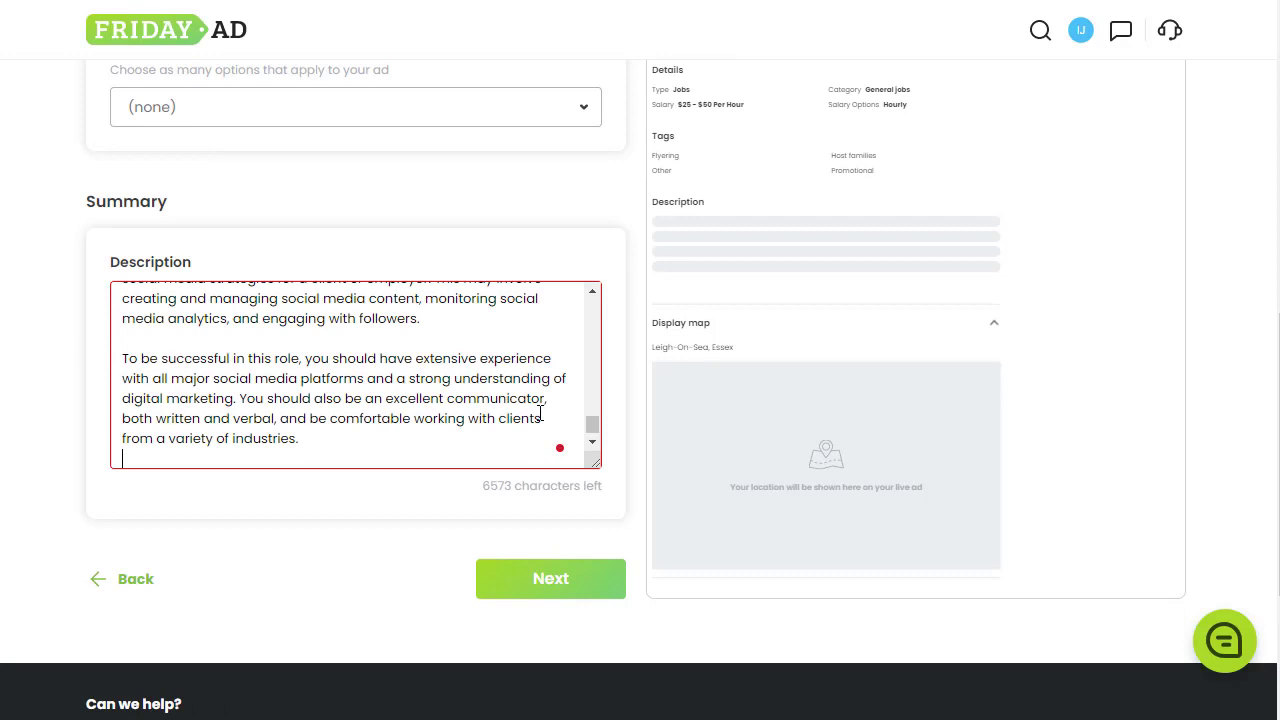
key(BackSpace)
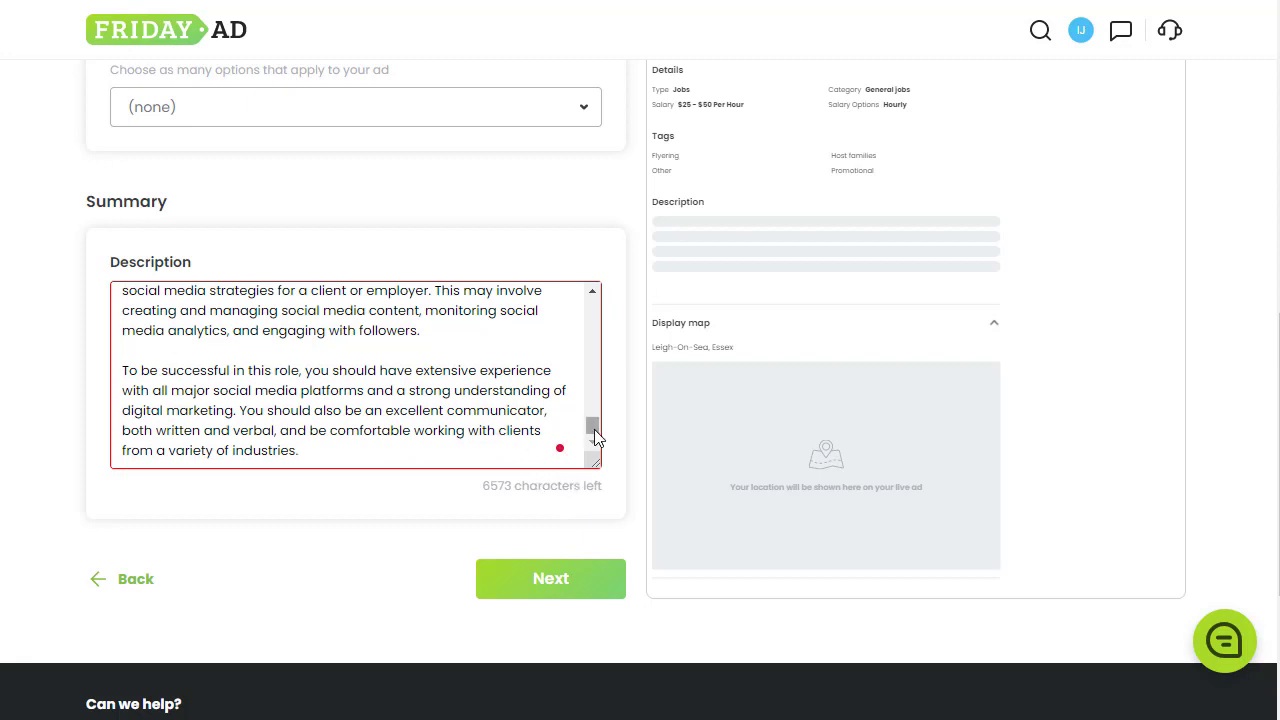
Delete the paragraph beginning "A social media strategist is responsible" and its extra blank lines under "5. Social Media Strategist" in the Description.
drag(594, 429, 594, 420)
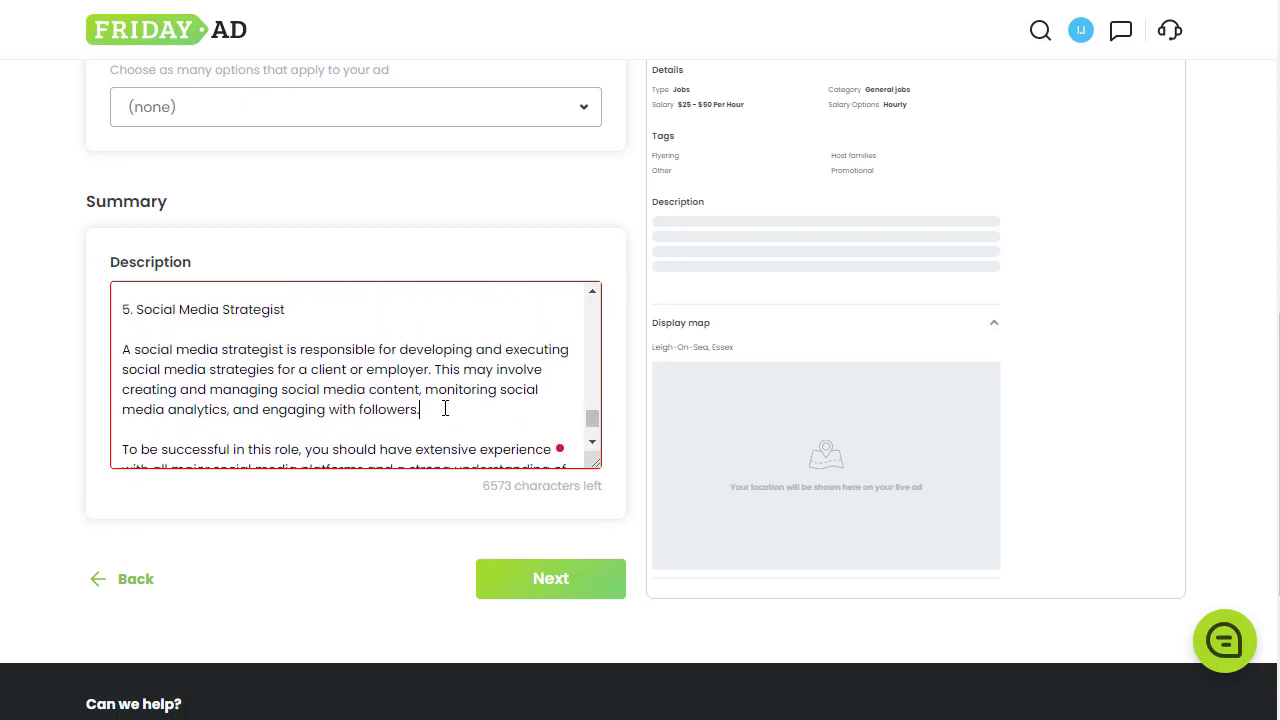
drag(445, 408, 121, 357)
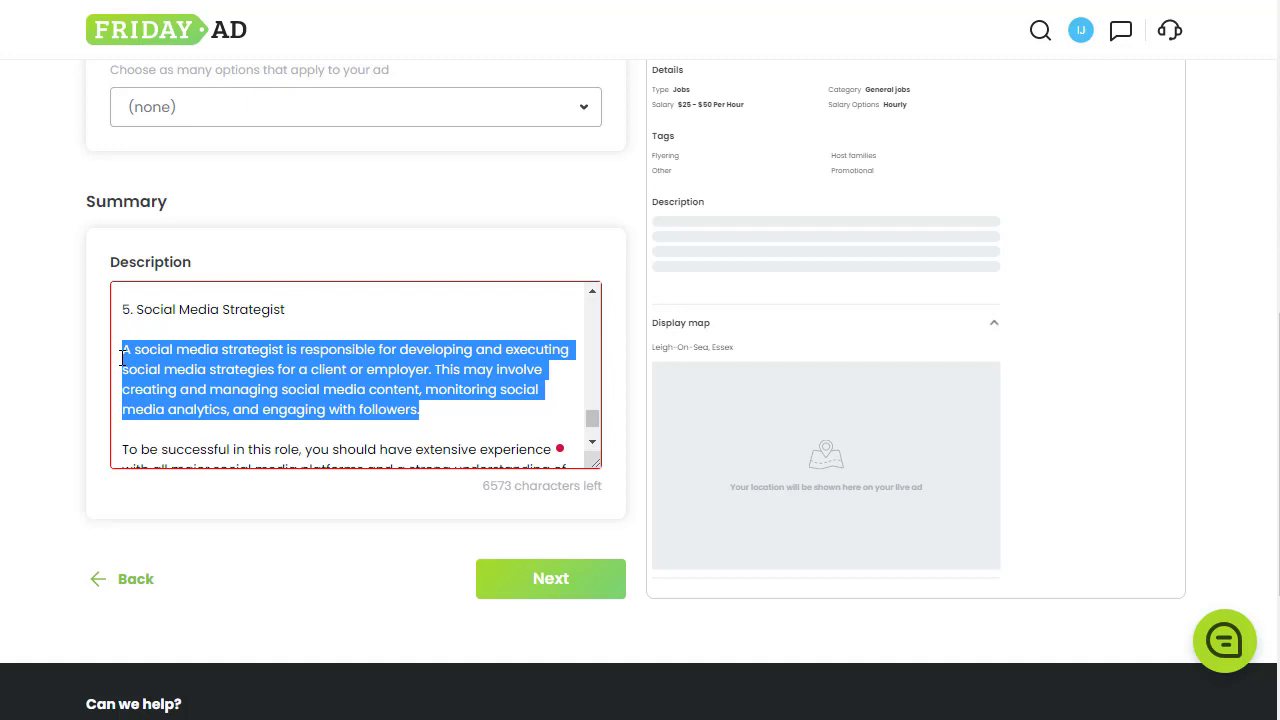
key(BackSpace)
key(BackSpace)
key(BackSpace)
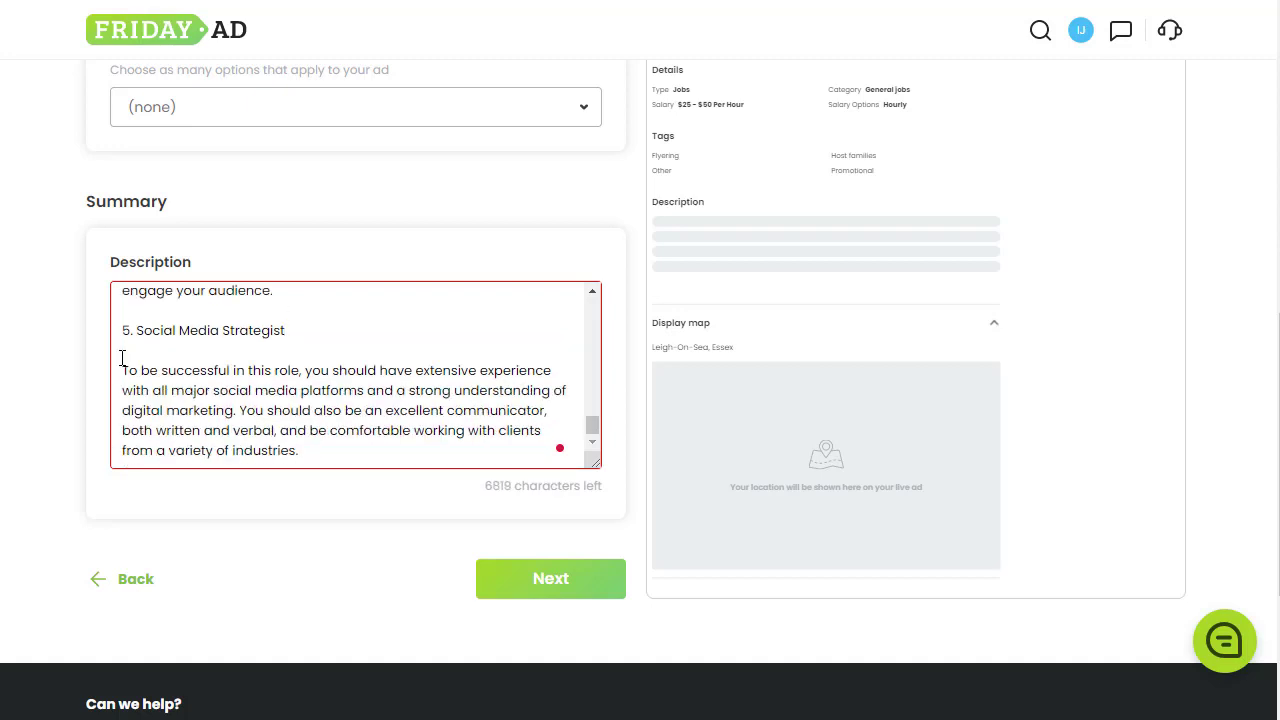
Enlarge the Description box and review the job text together with the ad preview.
drag(597, 463, 556, 692)
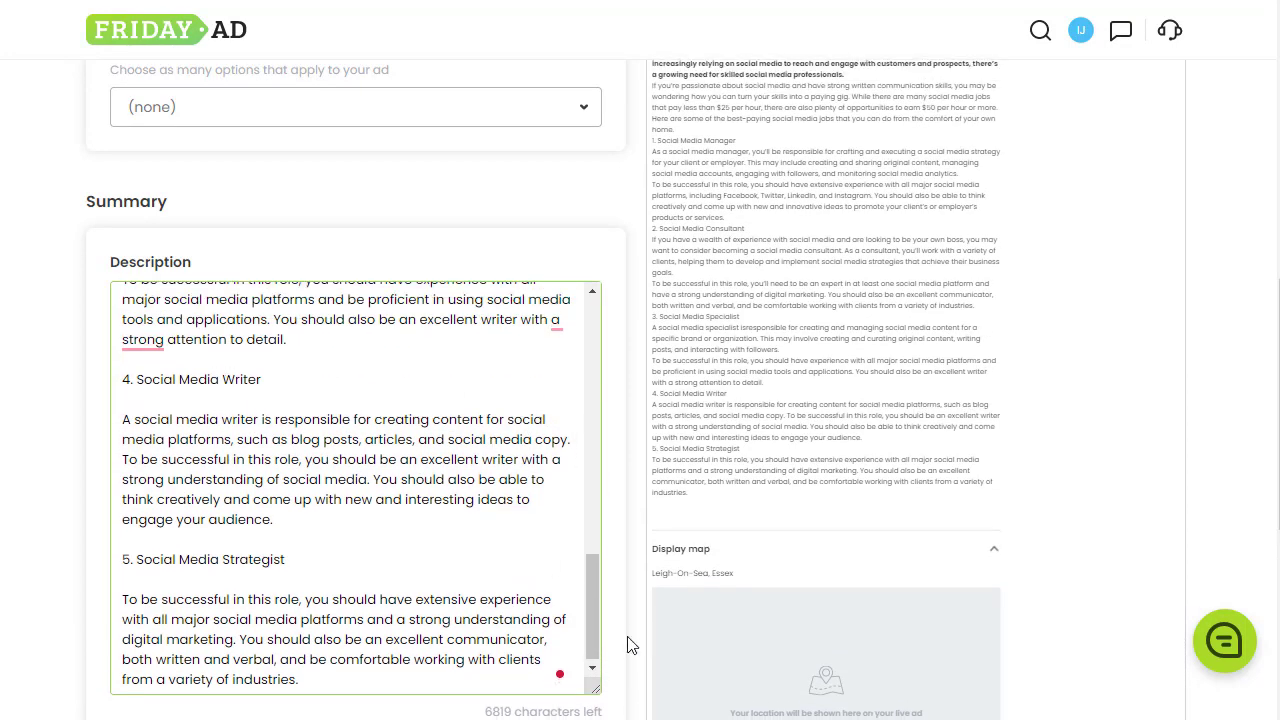
drag(591, 606, 604, 637)
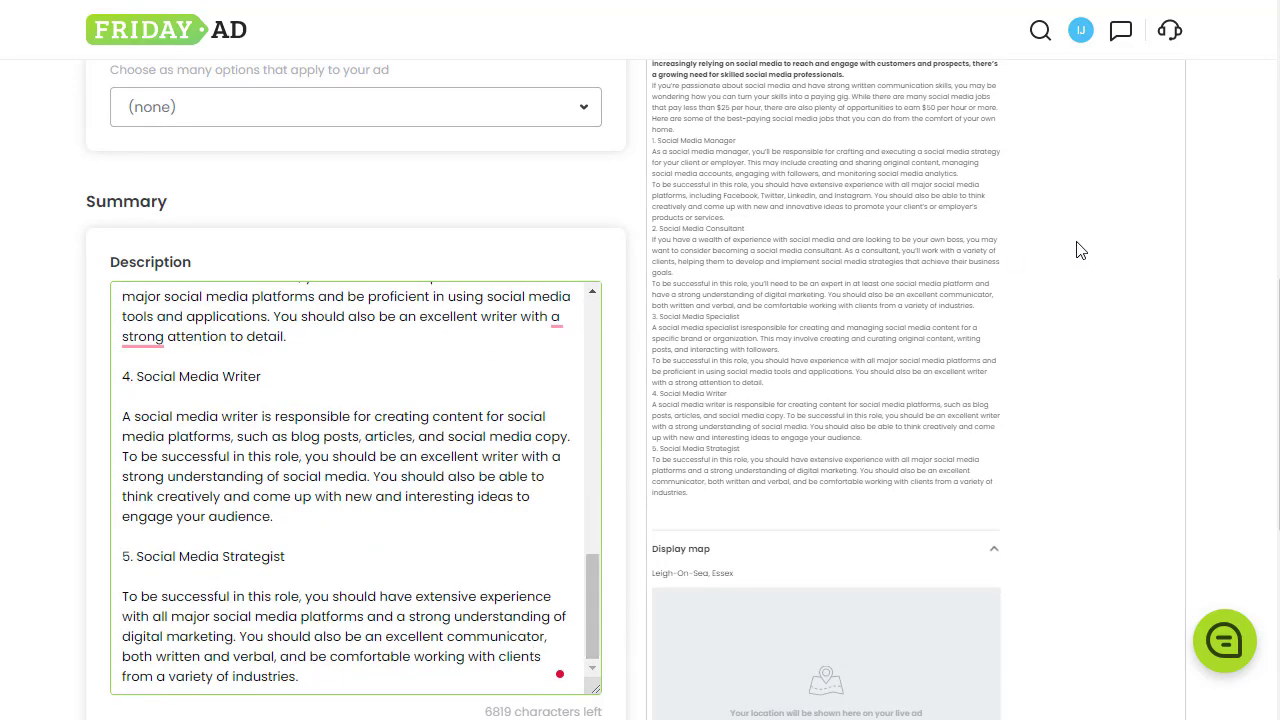
scroll(1275, 380, up, 2)
scroll(1277, 312, up, 1)
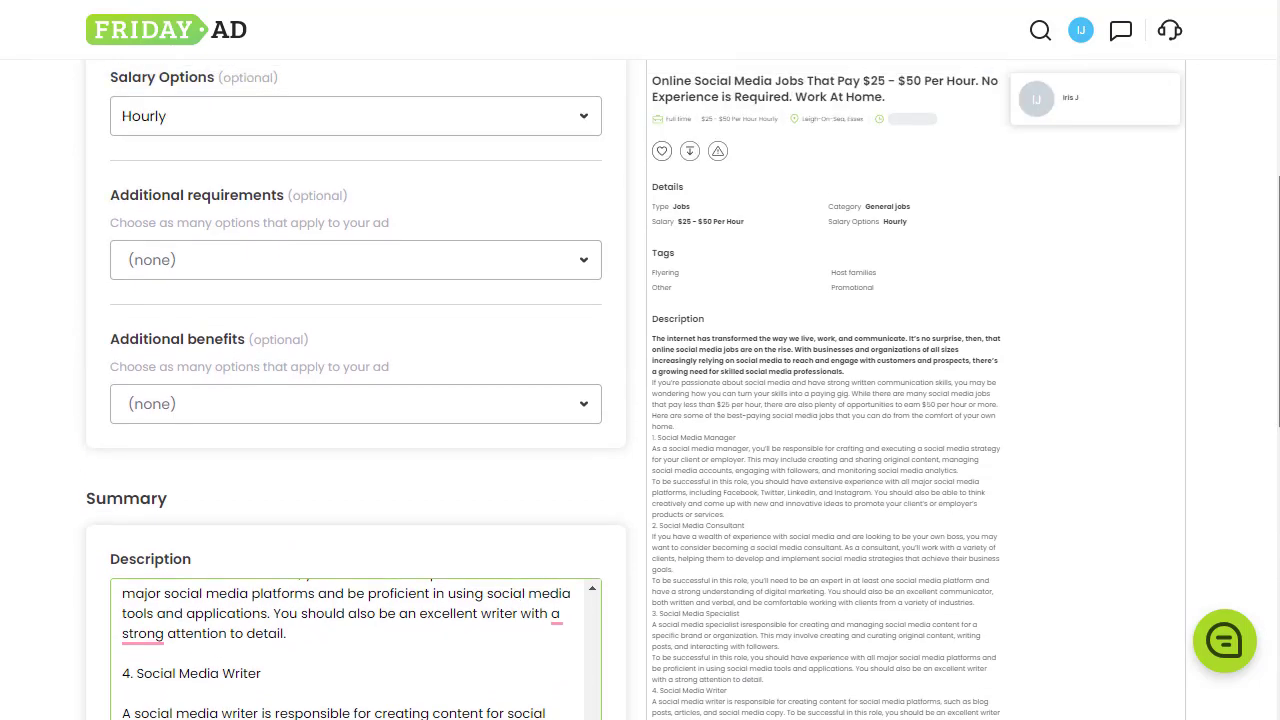
scroll(1277, 312, down, 1)
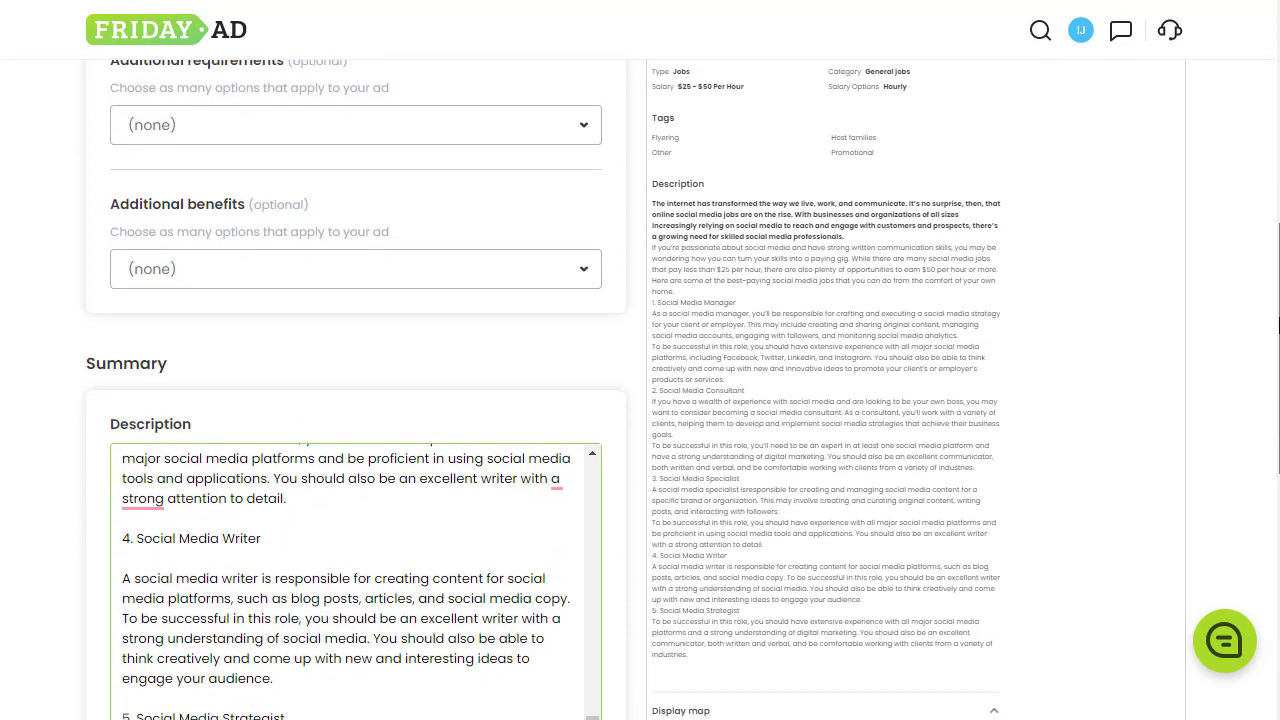